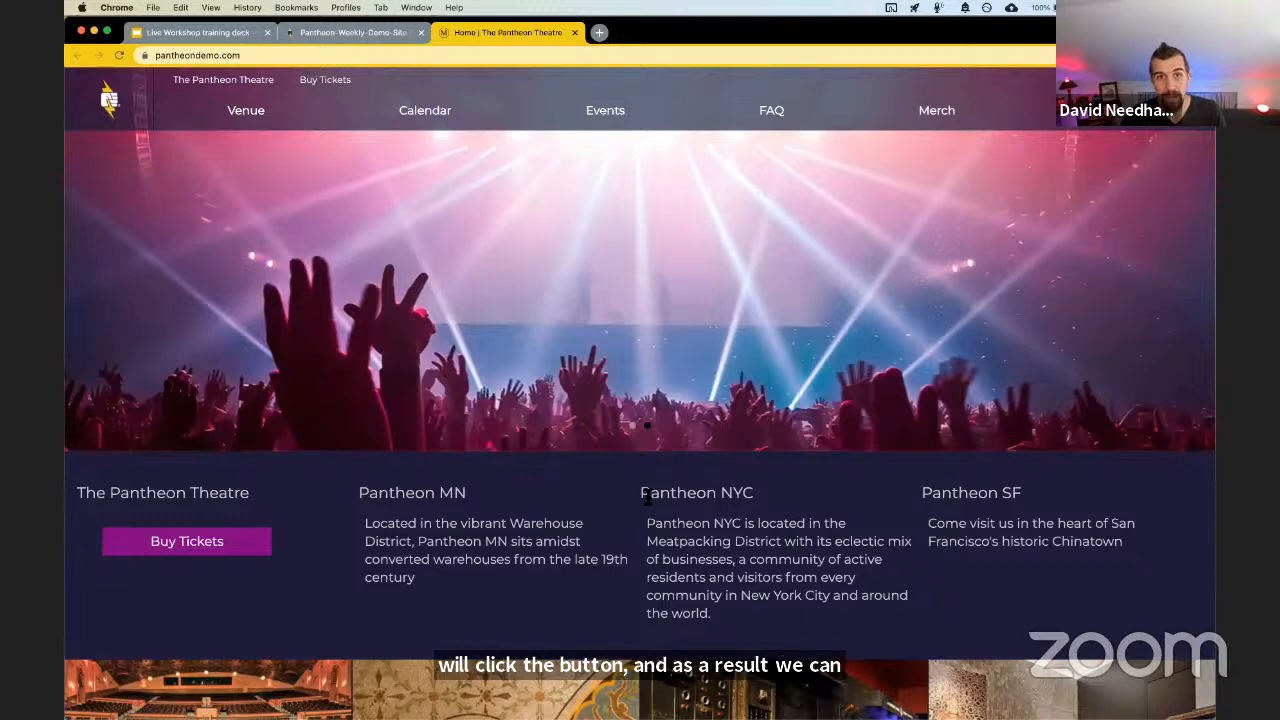
Open the Dev environment's SFTP connection from the Pantheon site dashboard in Cyberduck
{"action": "left_click", "coordinate": [362, 34]}
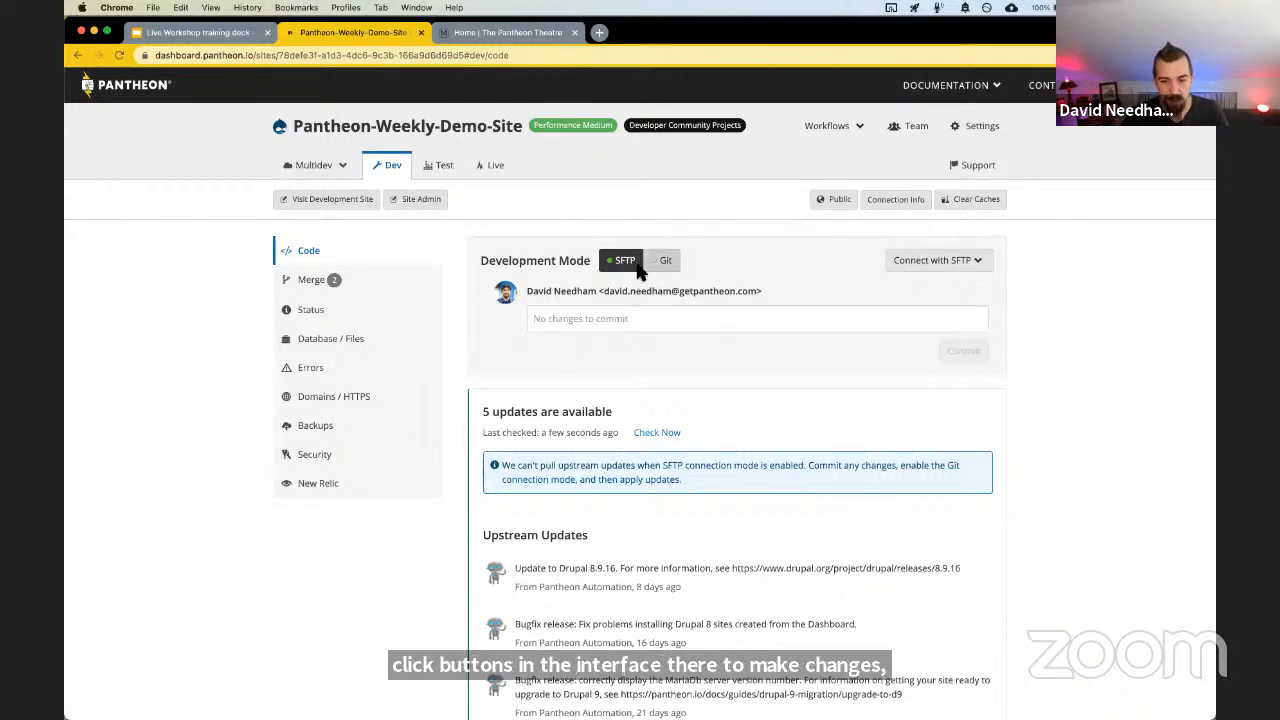
{"action": "left_click", "coordinate": [950, 262]}
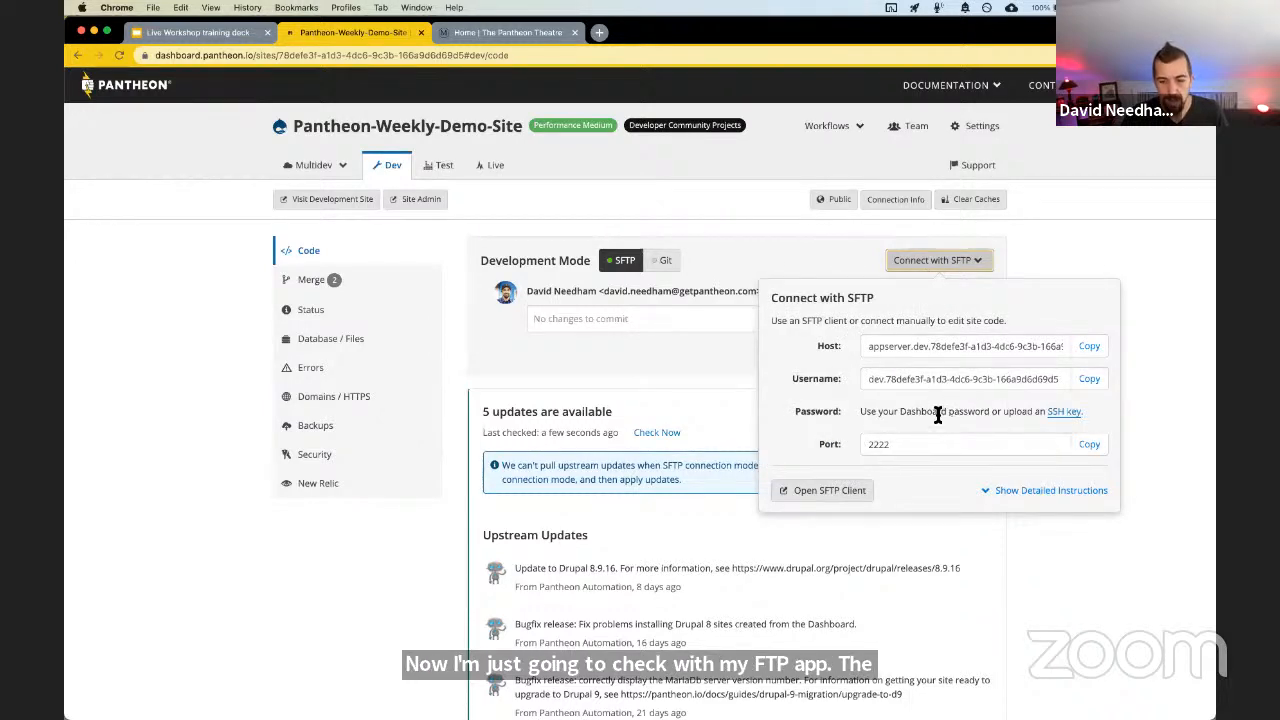
{"action": "left_click", "coordinate": [828, 497]}
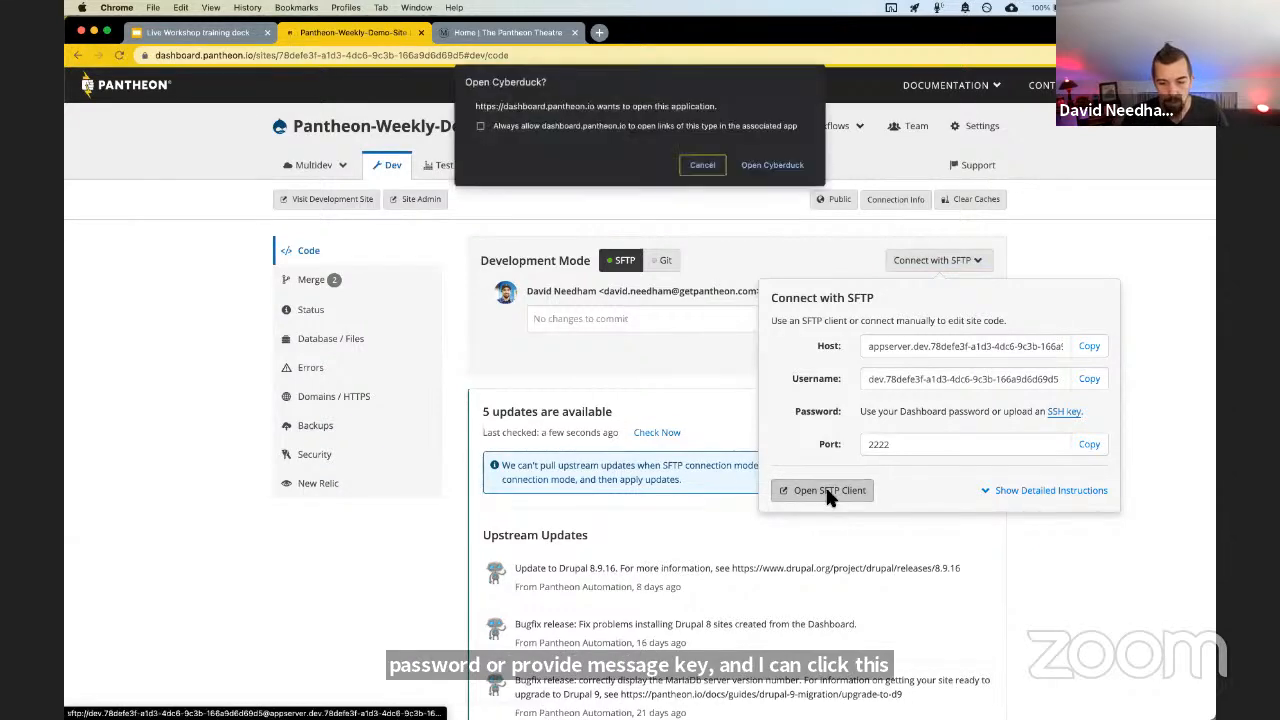
{"action": "left_click", "coordinate": [772, 165]}
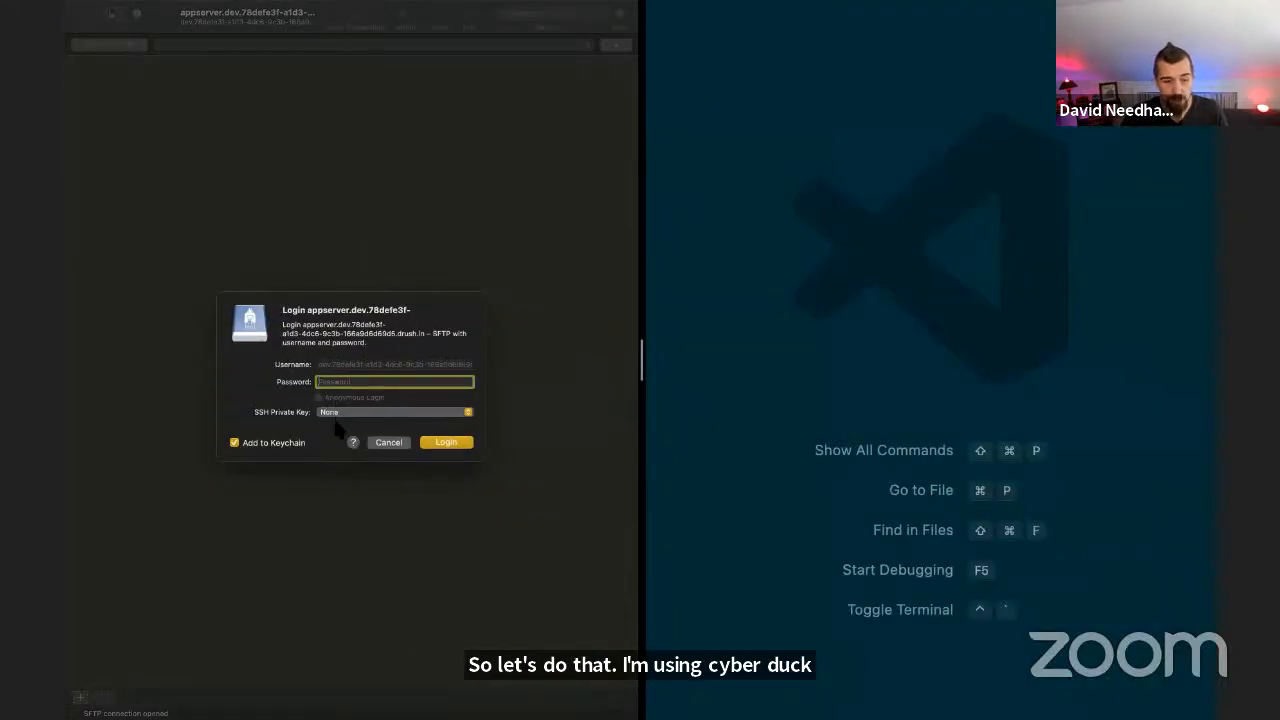
Log in to the SFTP server using the SSH private key ~/.ssh/id_rsa
{"action": "left_click", "coordinate": [333, 414]}
{"action": "left_click", "coordinate": [410, 432]}
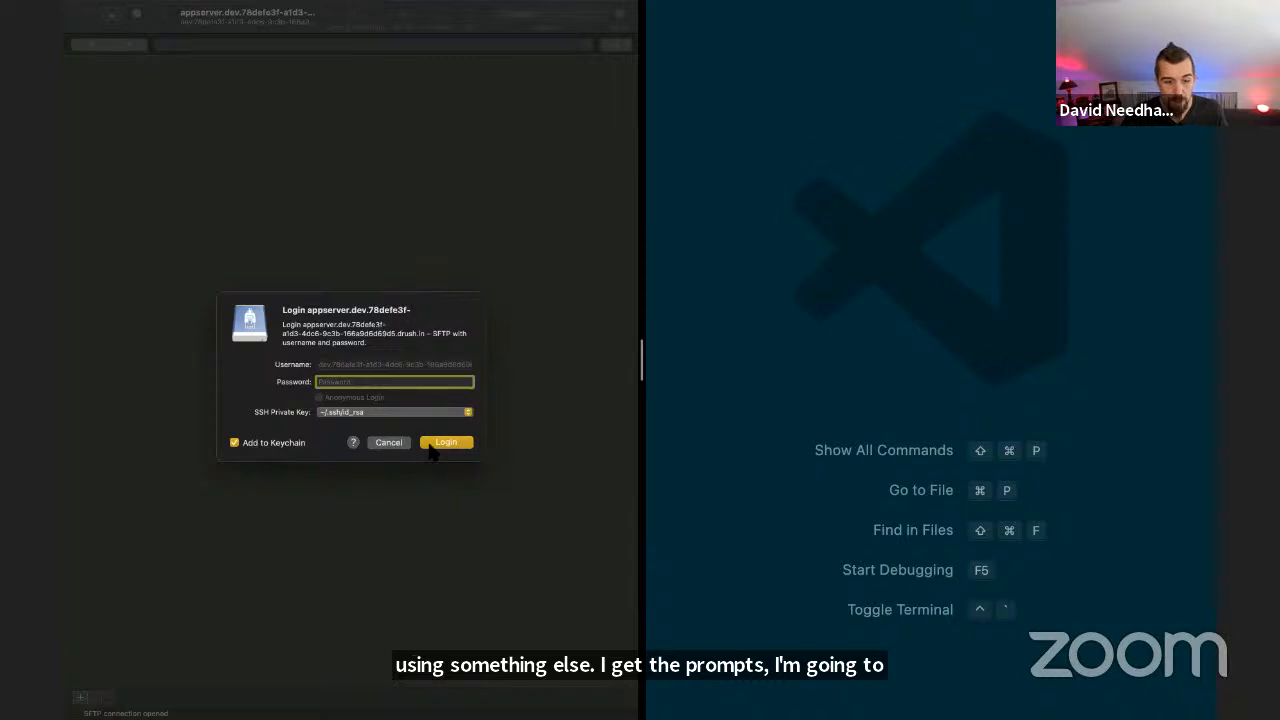
{"action": "left_click", "coordinate": [432, 445]}
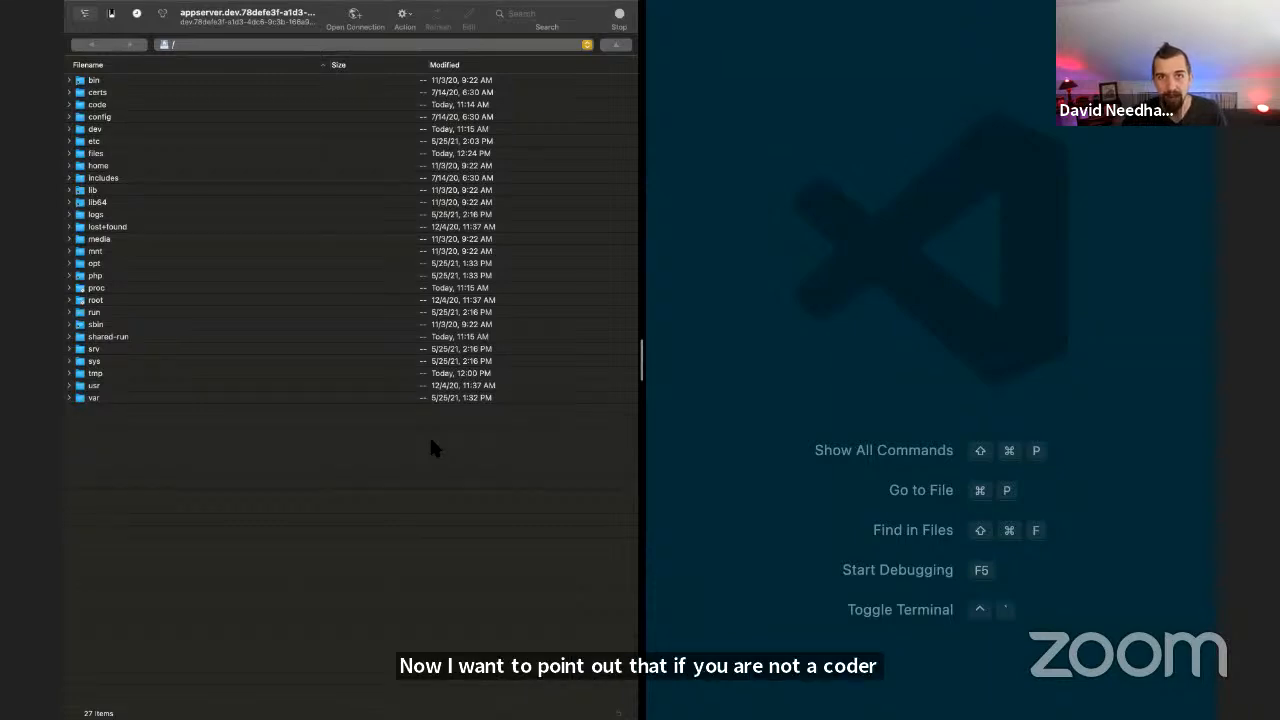
Open the themes folder inside the server's code folder
{"action": "left_click", "coordinate": [99, 104]}
{"action": "double_click", "coordinate": [103, 106]}
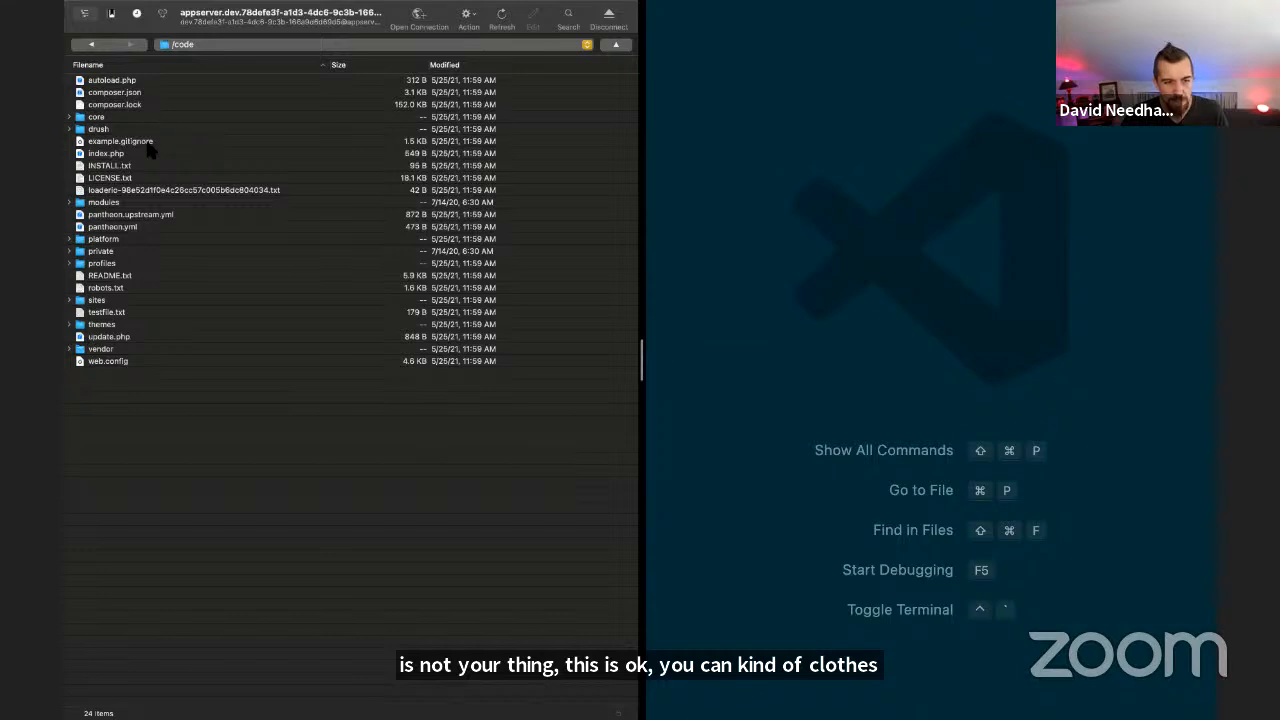
{"action": "double_click", "coordinate": [103, 326]}
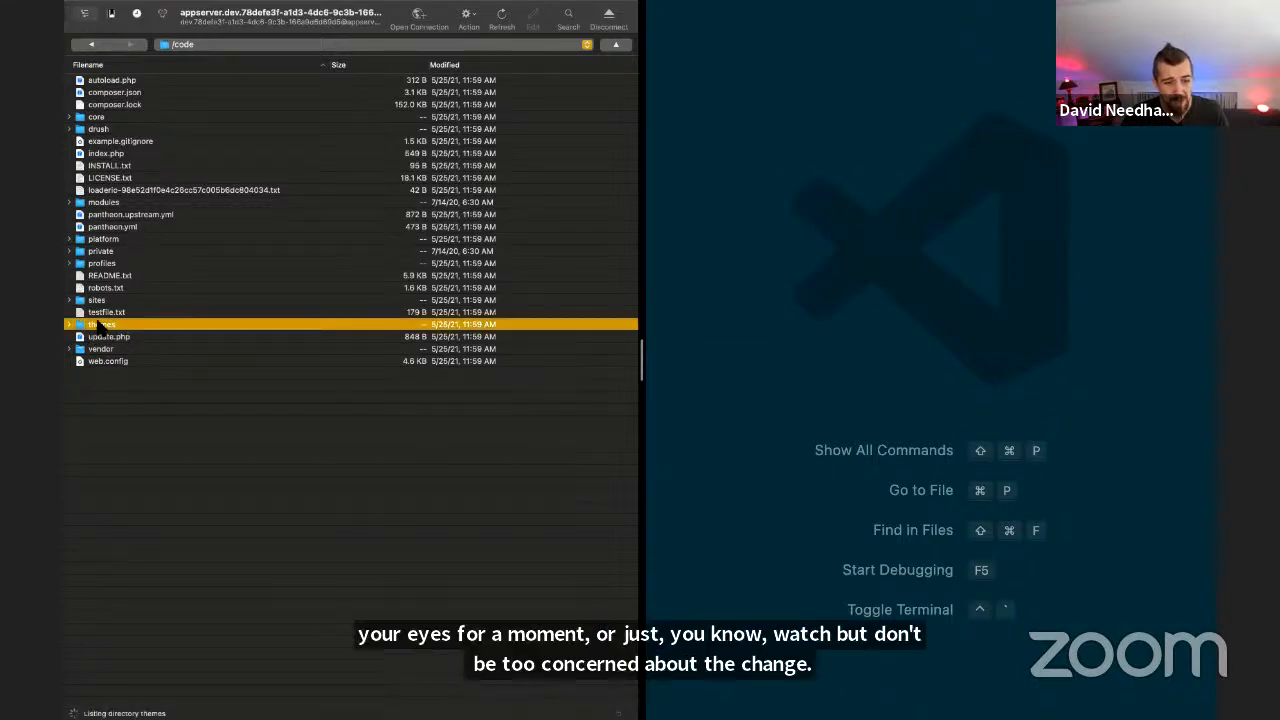
{"action": "double_click", "coordinate": [101, 80]}
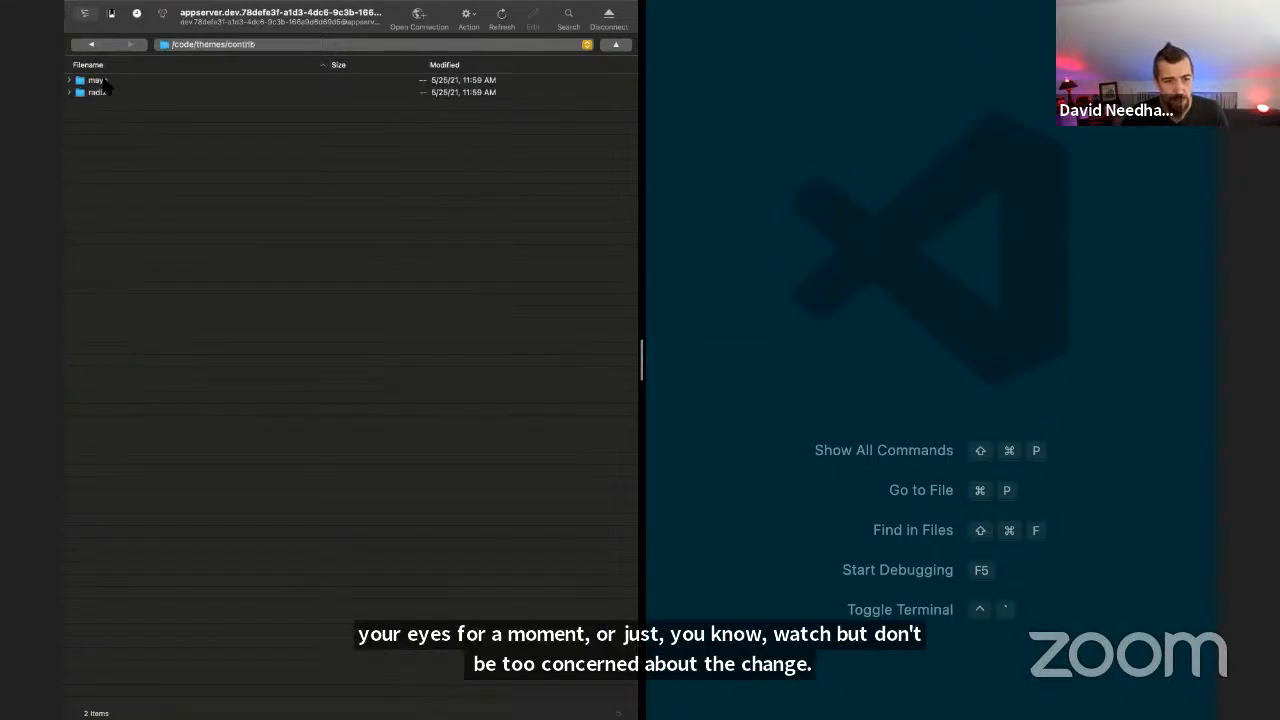
{"action": "left_click", "coordinate": [104, 80]}
{"action": "left_click", "coordinate": [91, 44]}
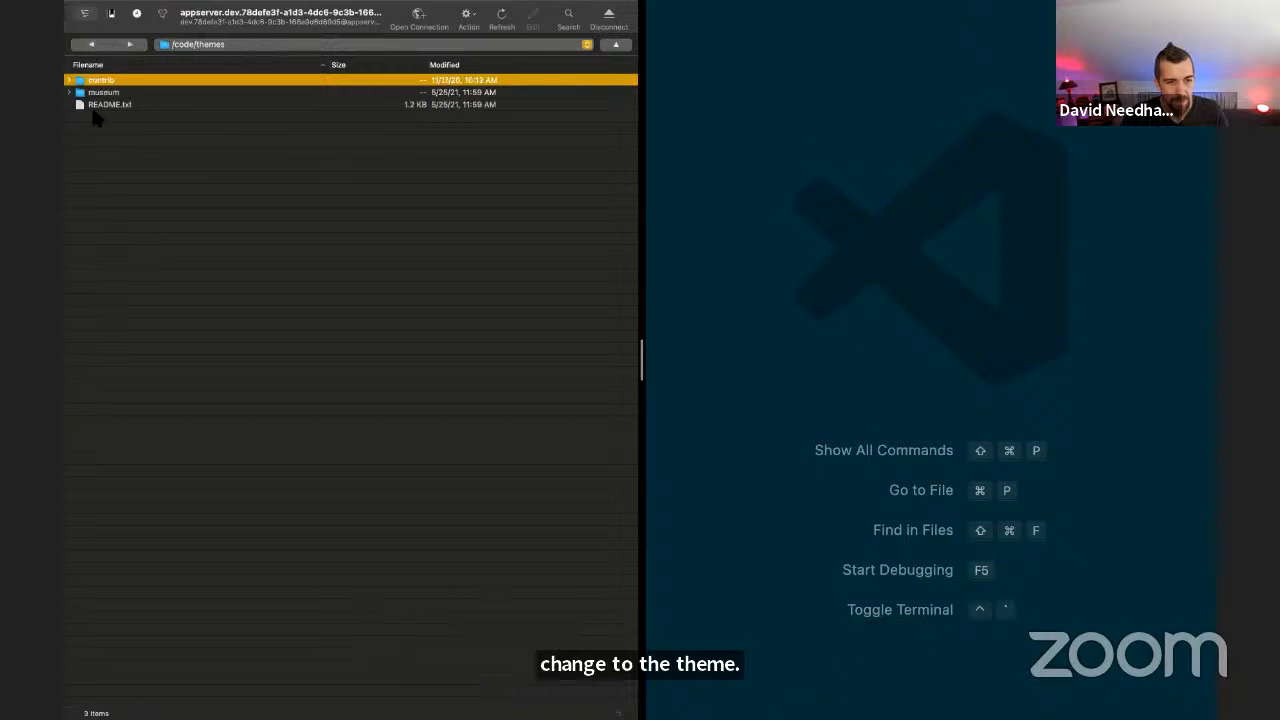
Open museum.style.css from the museum theme's assets/css folder in the code editor
{"action": "double_click", "coordinate": [95, 92]}
{"action": "double_click", "coordinate": [100, 80]}
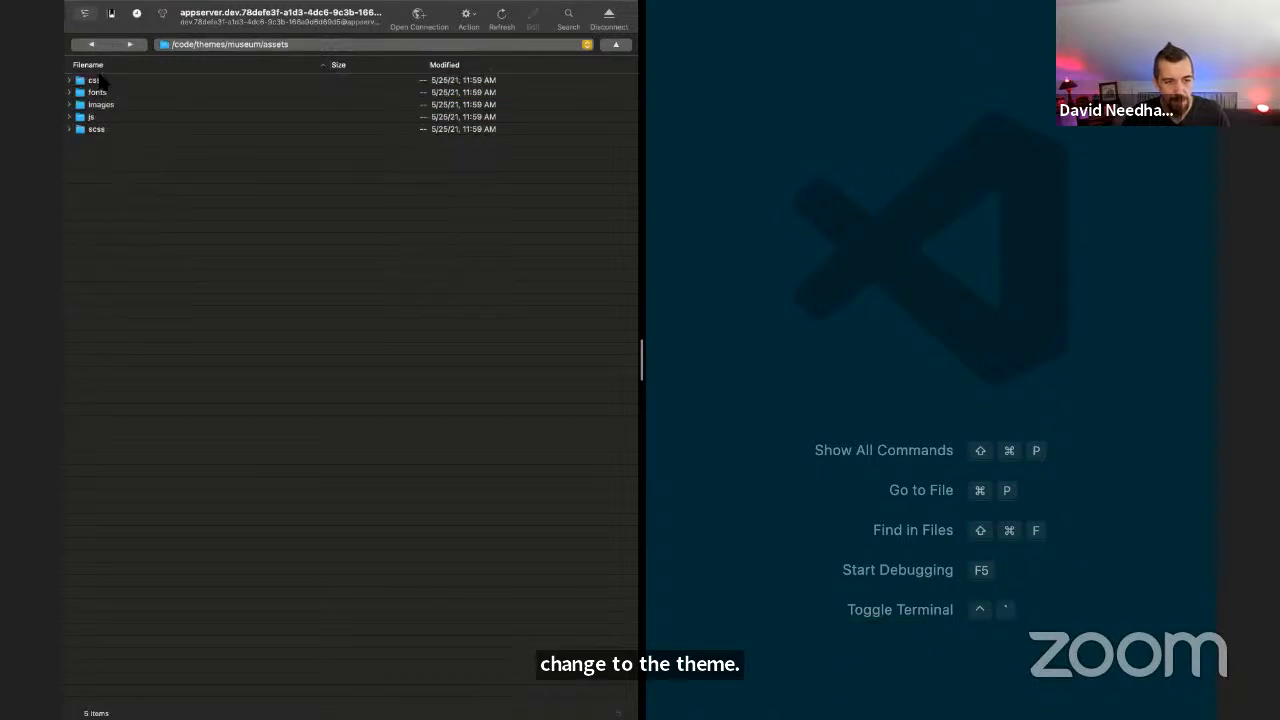
{"action": "double_click", "coordinate": [95, 80]}
{"action": "left_click", "coordinate": [103, 80]}
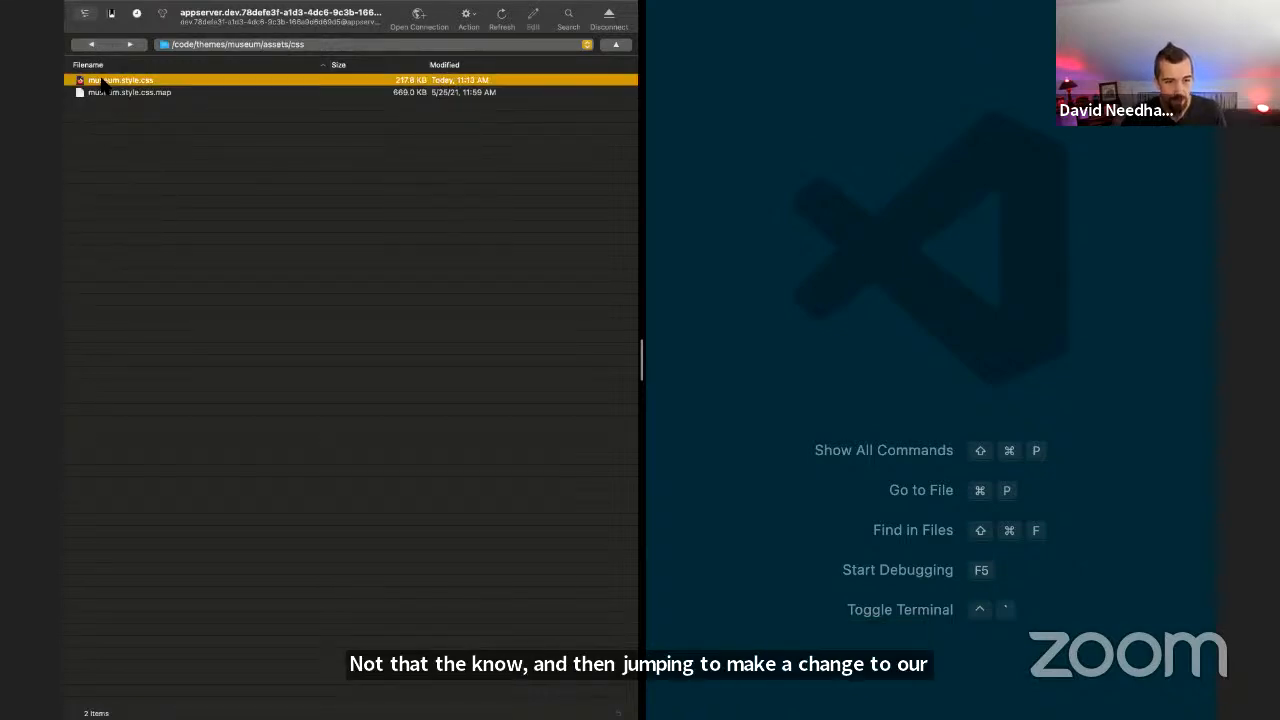
{"action": "double_click", "coordinate": [103, 80]}
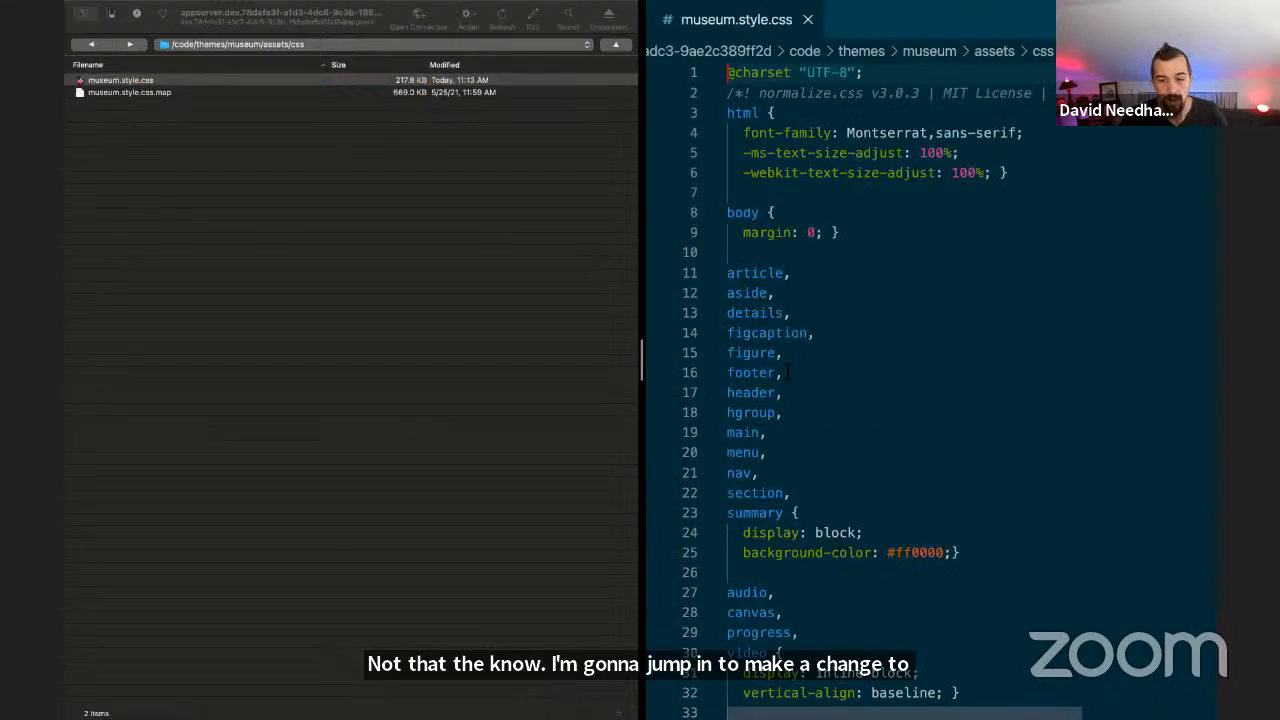
Set the background-color of the .cta rule to red and save the stylesheet
{"action": "scroll", "coordinate": [973, 605], "scroll_direction": "down", "scroll_amount": 15}
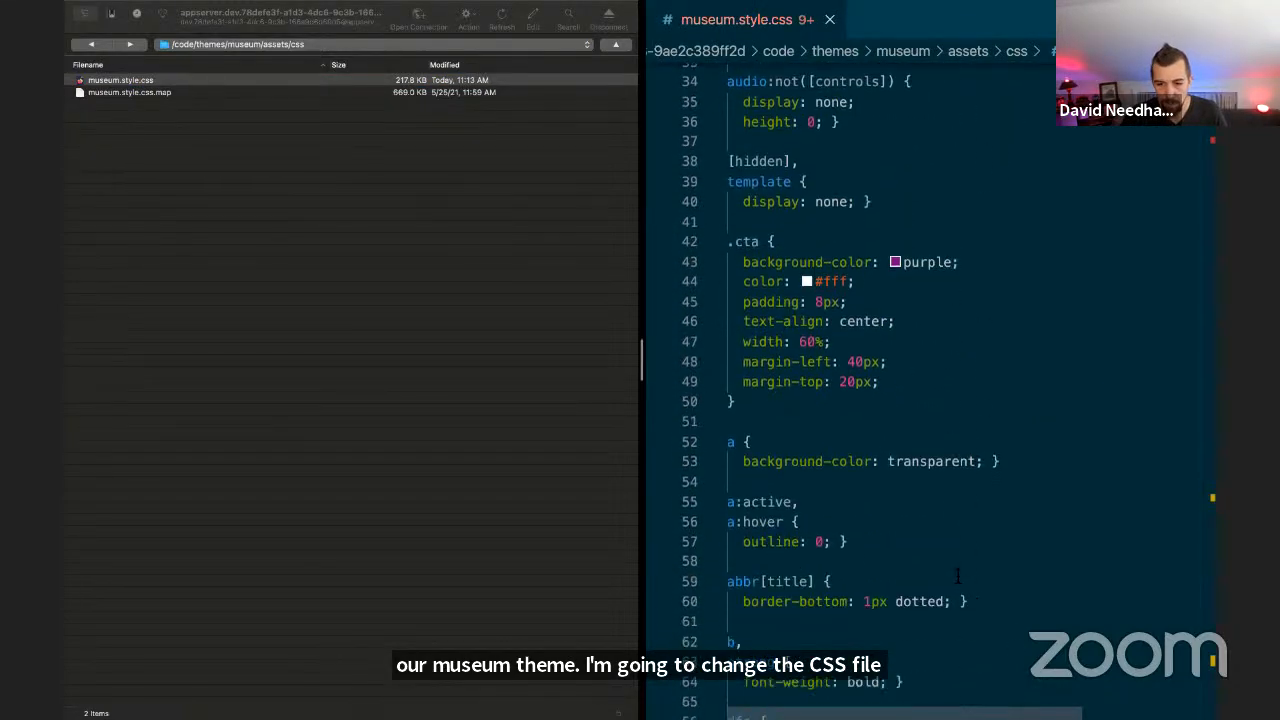
{"action": "scroll", "coordinate": [957, 575], "scroll_direction": "up", "scroll_amount": 7}
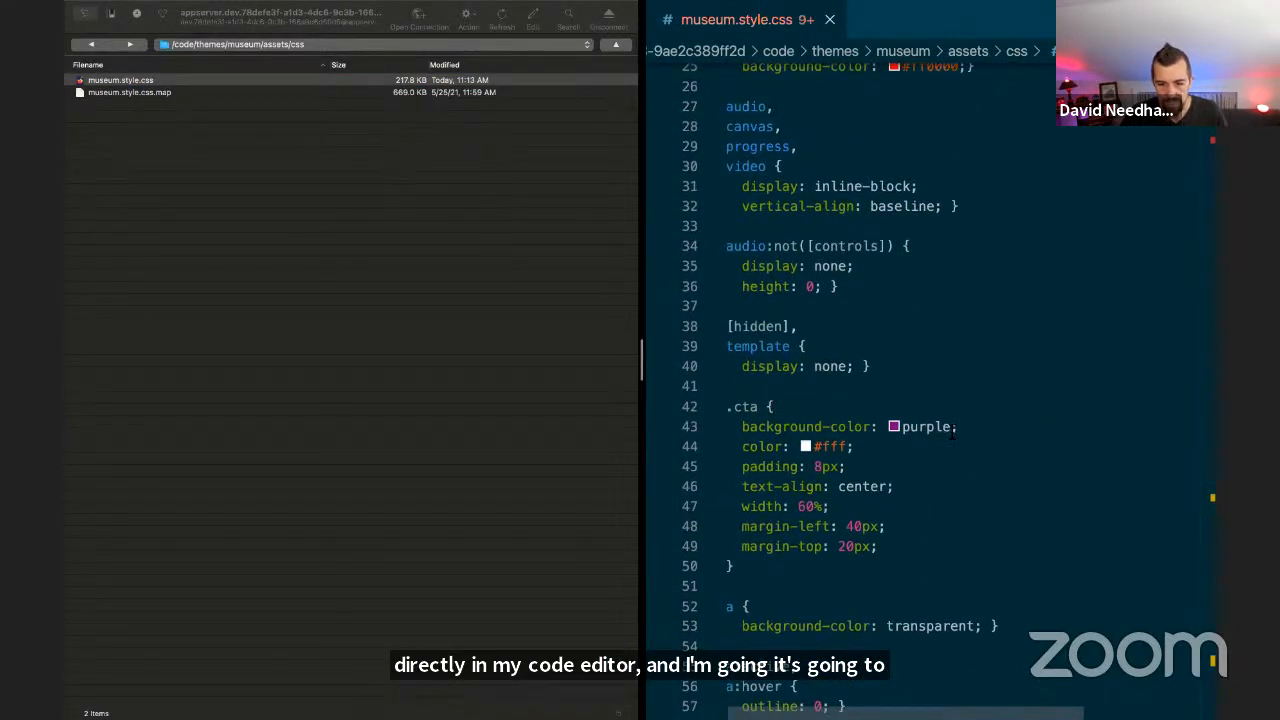
{"action": "left_click", "coordinate": [919, 426]}
{"action": "double_click", "coordinate": [919, 426]}
{"action": "type", "text": "red"}
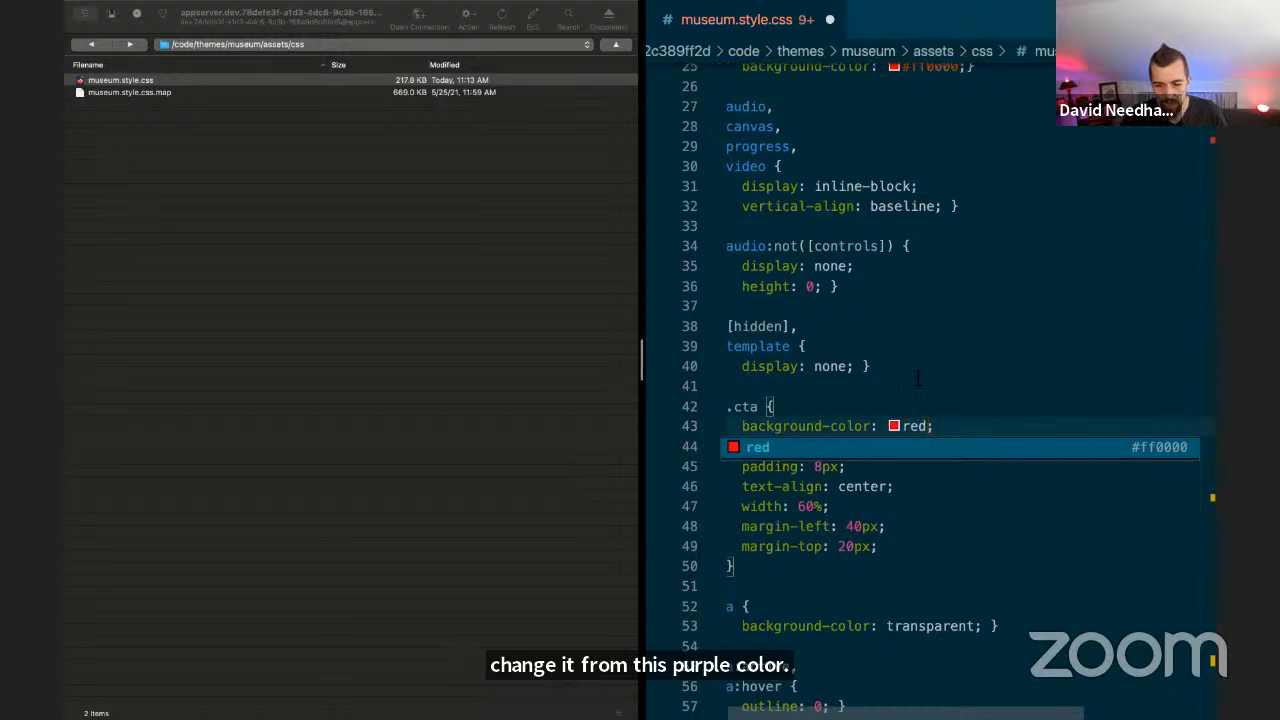
{"action": "left_click", "coordinate": [918, 374]}
{"action": "key", "text": "super+s"}
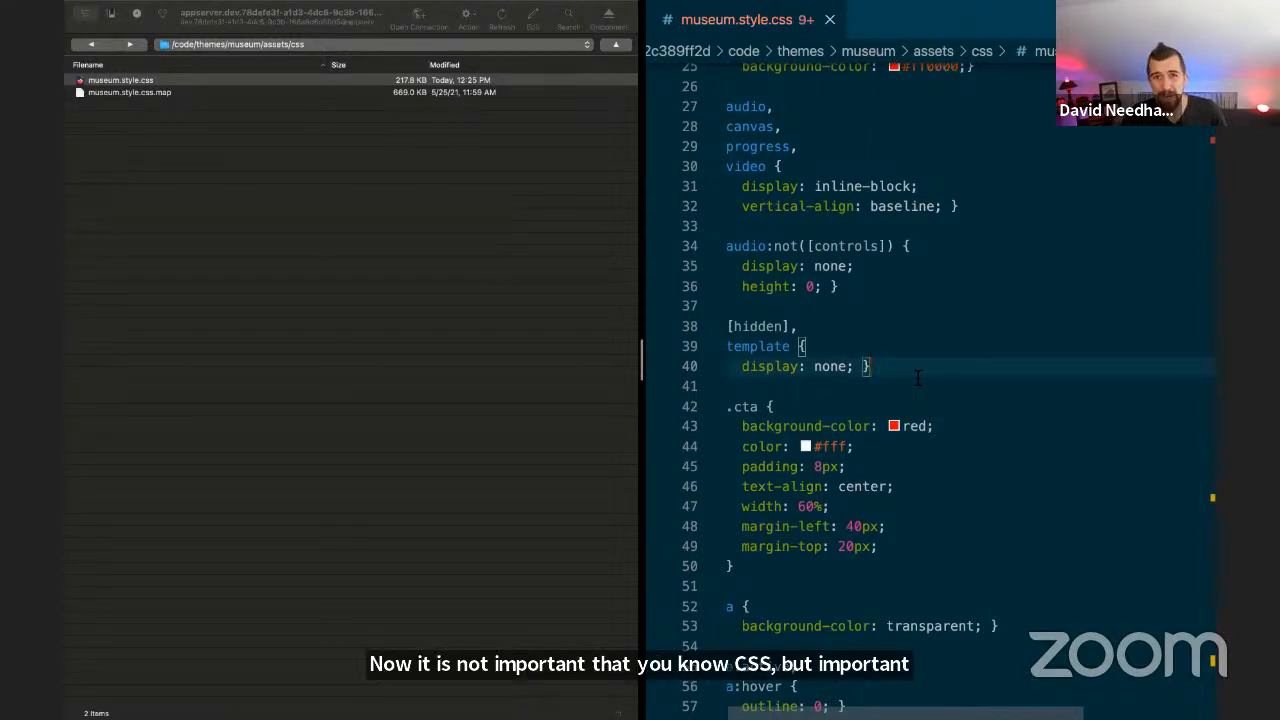
Switch back to Chrome and visit the development site to check the Buy Tickets button's colour and the dev- address prefix
{"action": "key", "text": "ctrl+Left"}
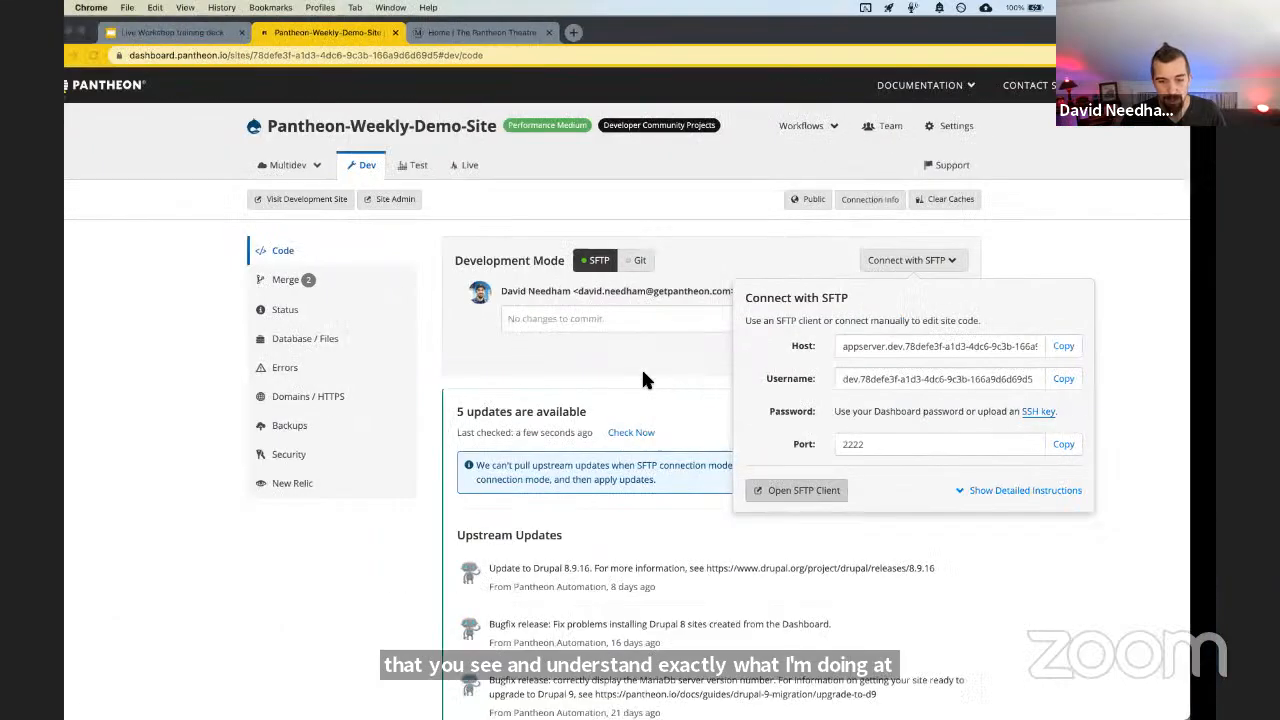
{"action": "left_click", "coordinate": [634, 361]}
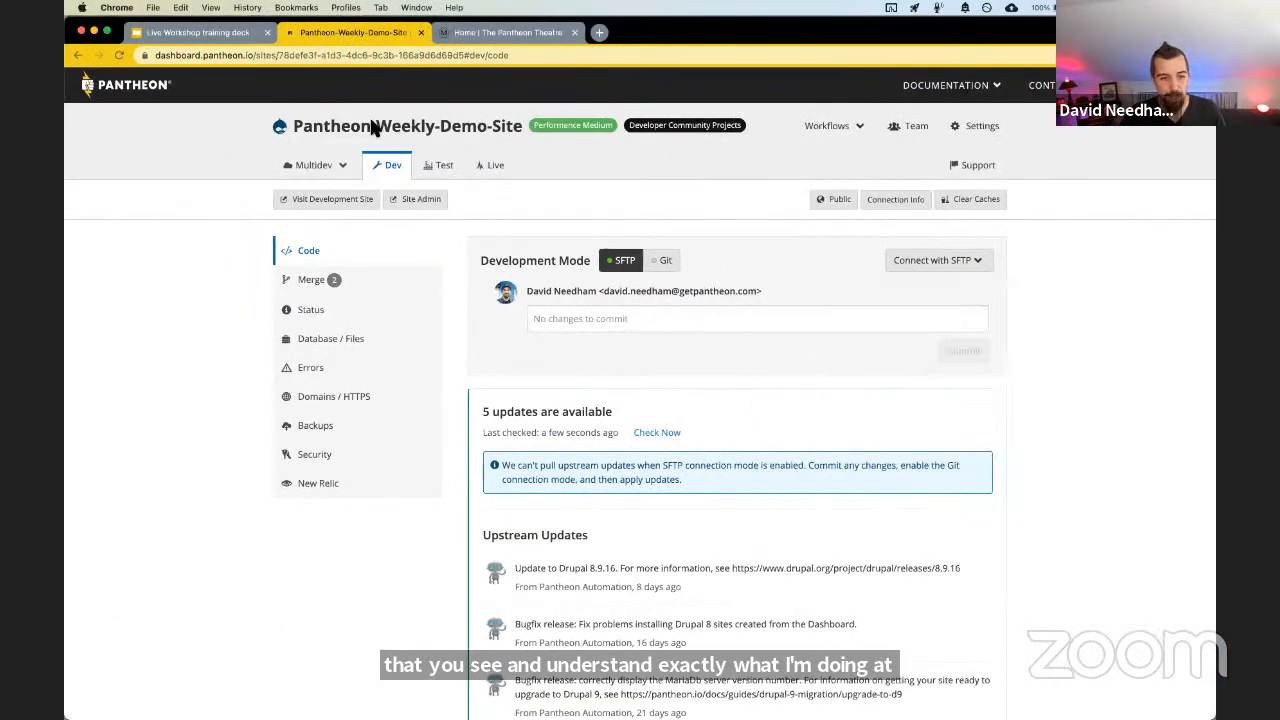
{"action": "left_click", "coordinate": [332, 200]}
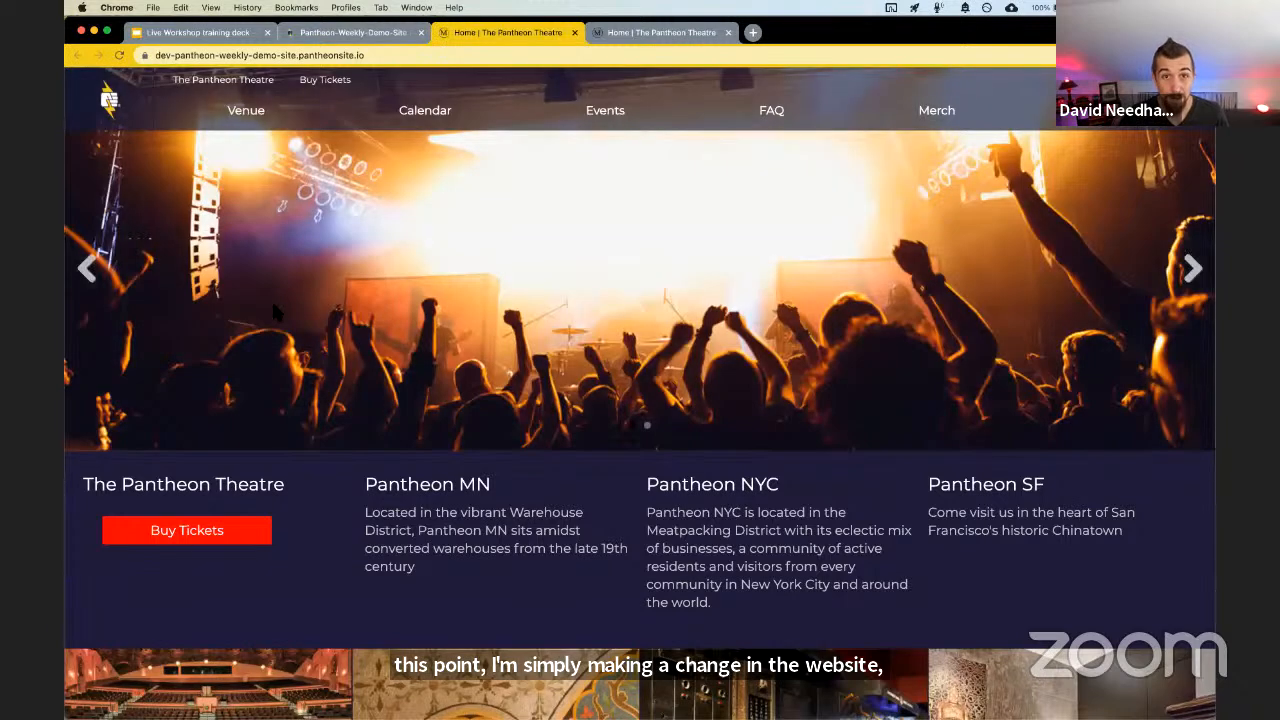
{"action": "double_click", "coordinate": [193, 55]}
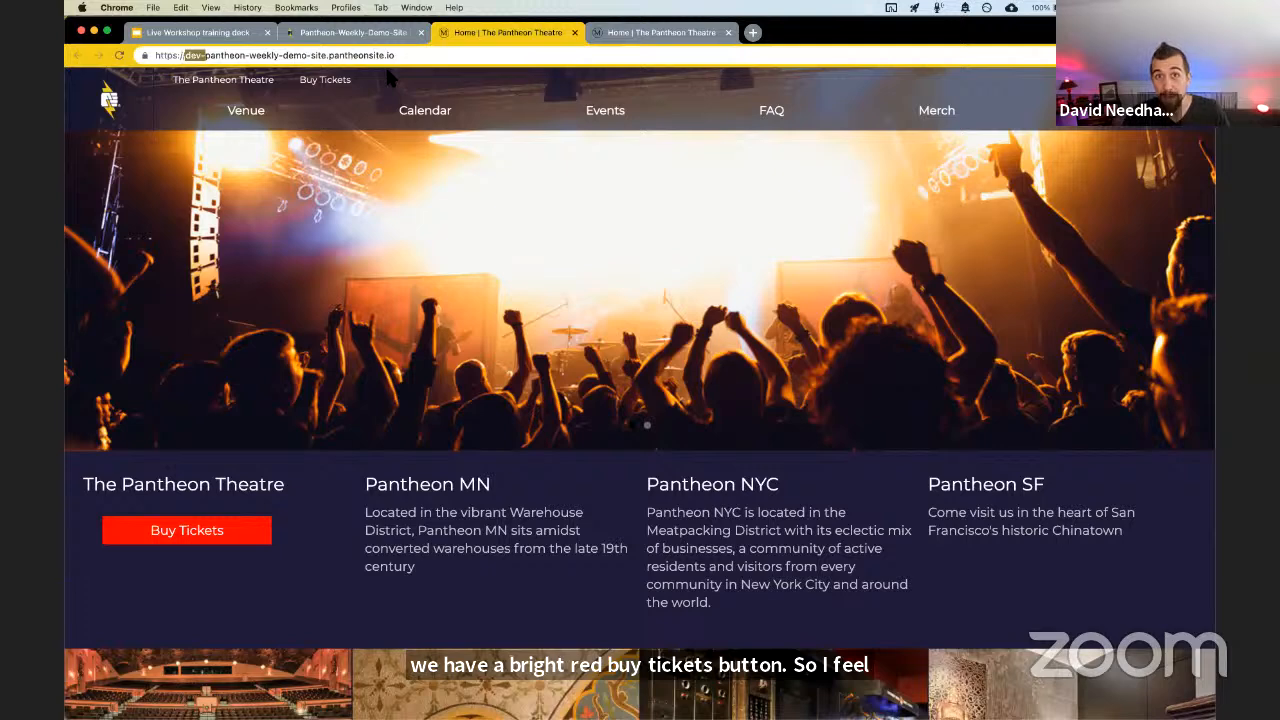
Review the diff of the uncommitted change to museum.style.css in the Dev environment's dashboard, then close it
{"action": "left_click", "coordinate": [360, 32]}
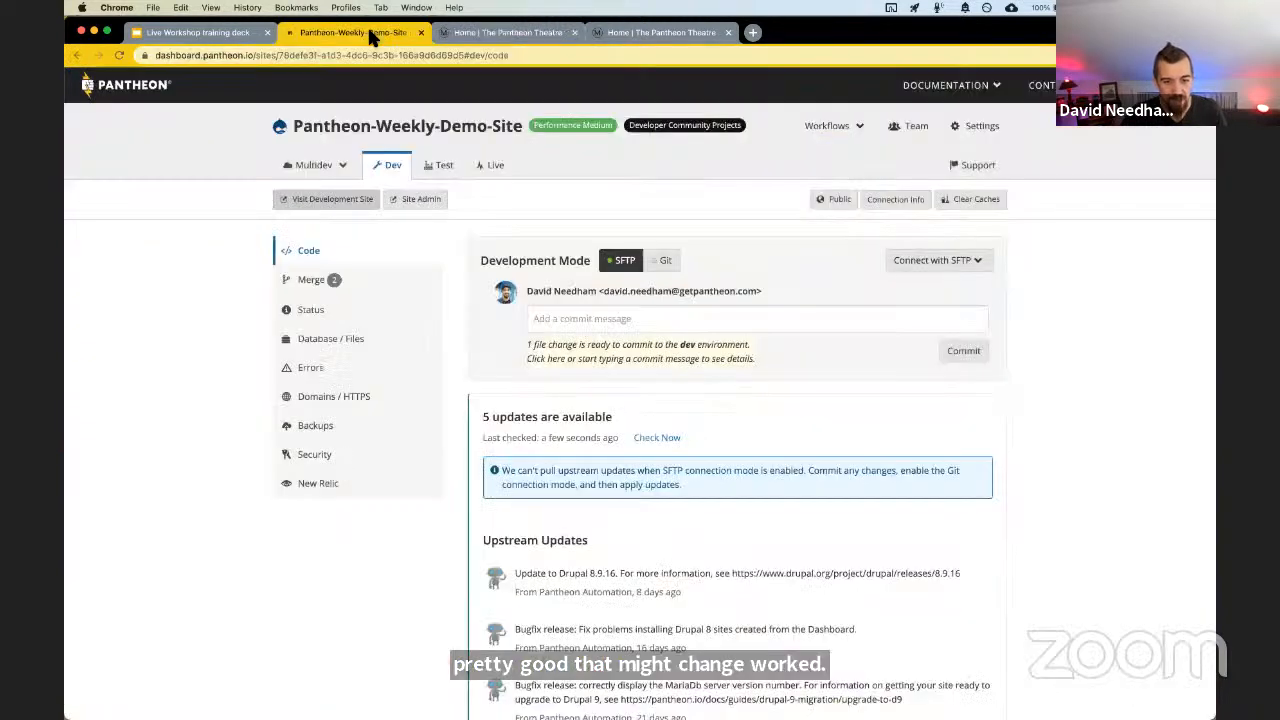
{"action": "left_click", "coordinate": [648, 357]}
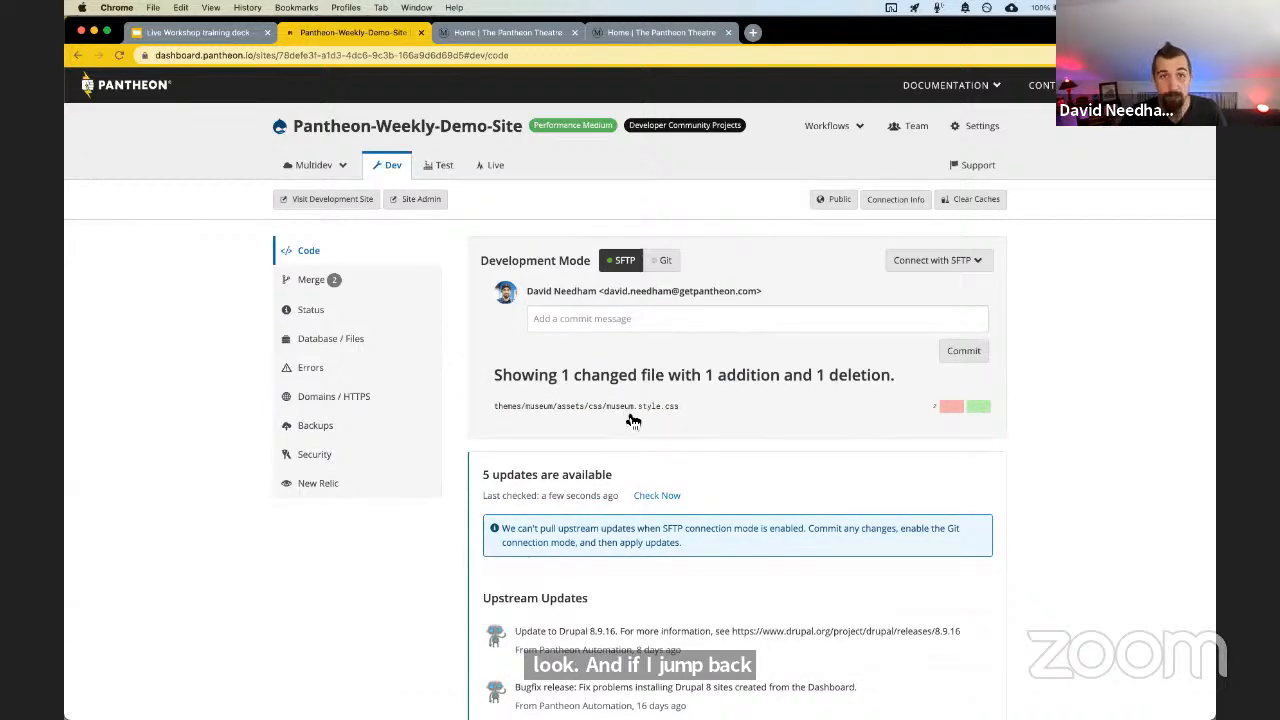
{"action": "left_click", "coordinate": [626, 408]}
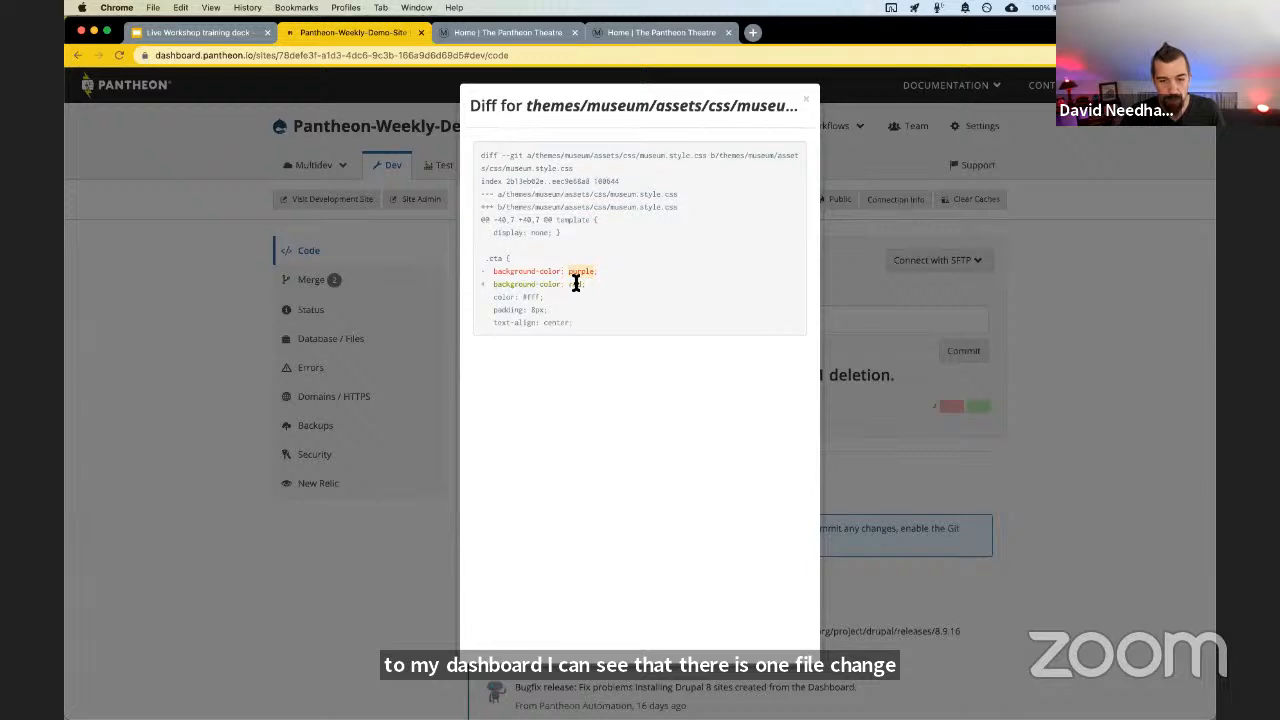
{"action": "double_click", "coordinate": [575, 284]}
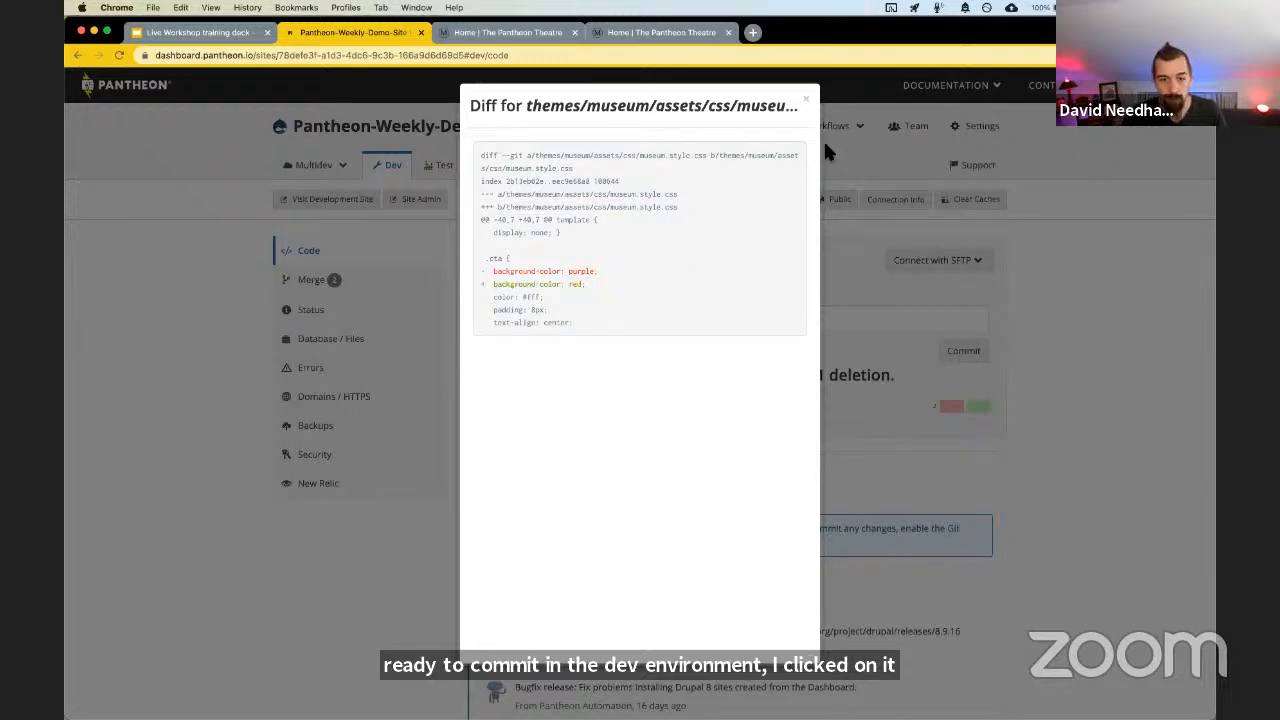
{"action": "left_click", "coordinate": [804, 103]}
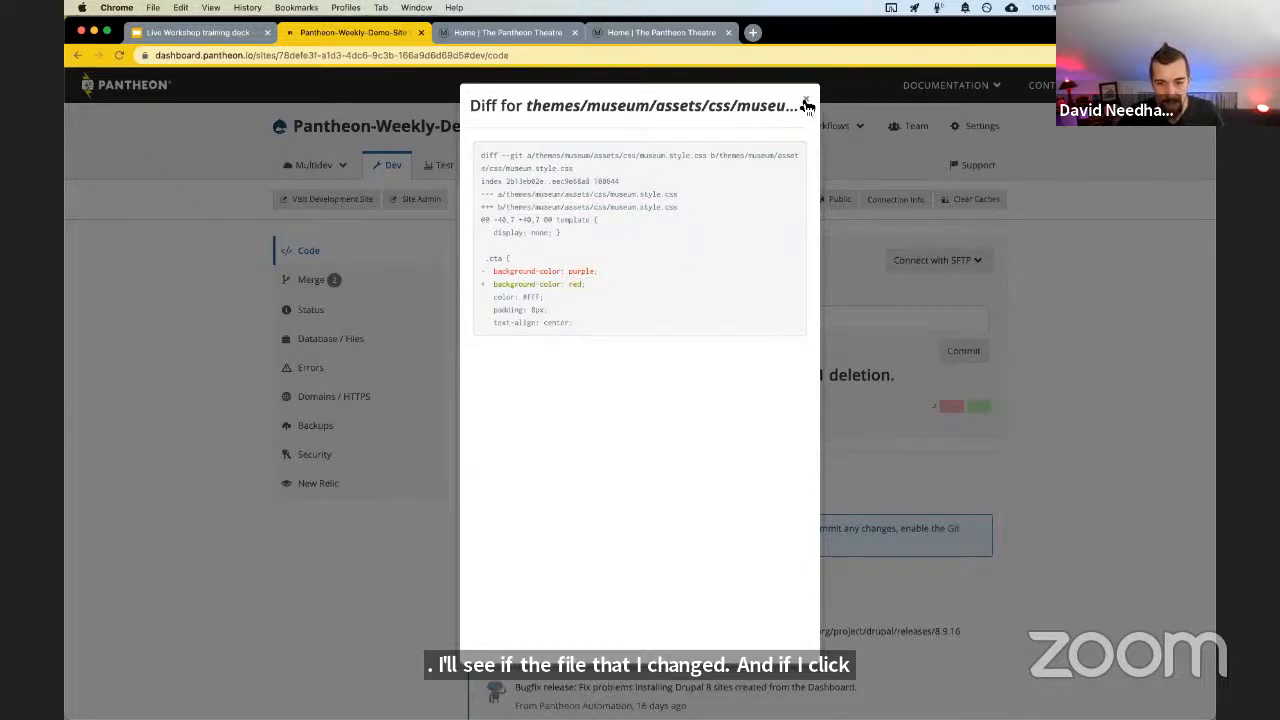
Commit the stylesheet change to Dev with the message "Changing CTA to red.", copying the message text, and check the commit log
{"action": "left_click", "coordinate": [677, 328]}
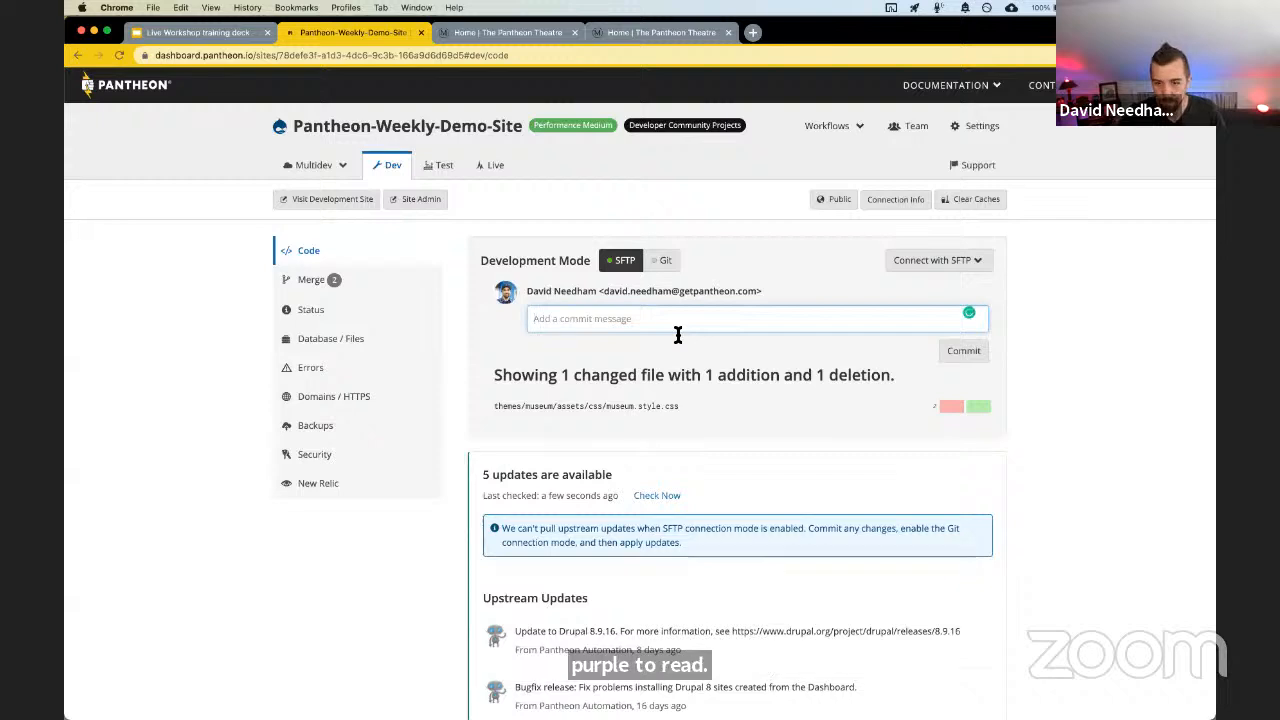
{"action": "type", "text": "Changing CTA to red."}
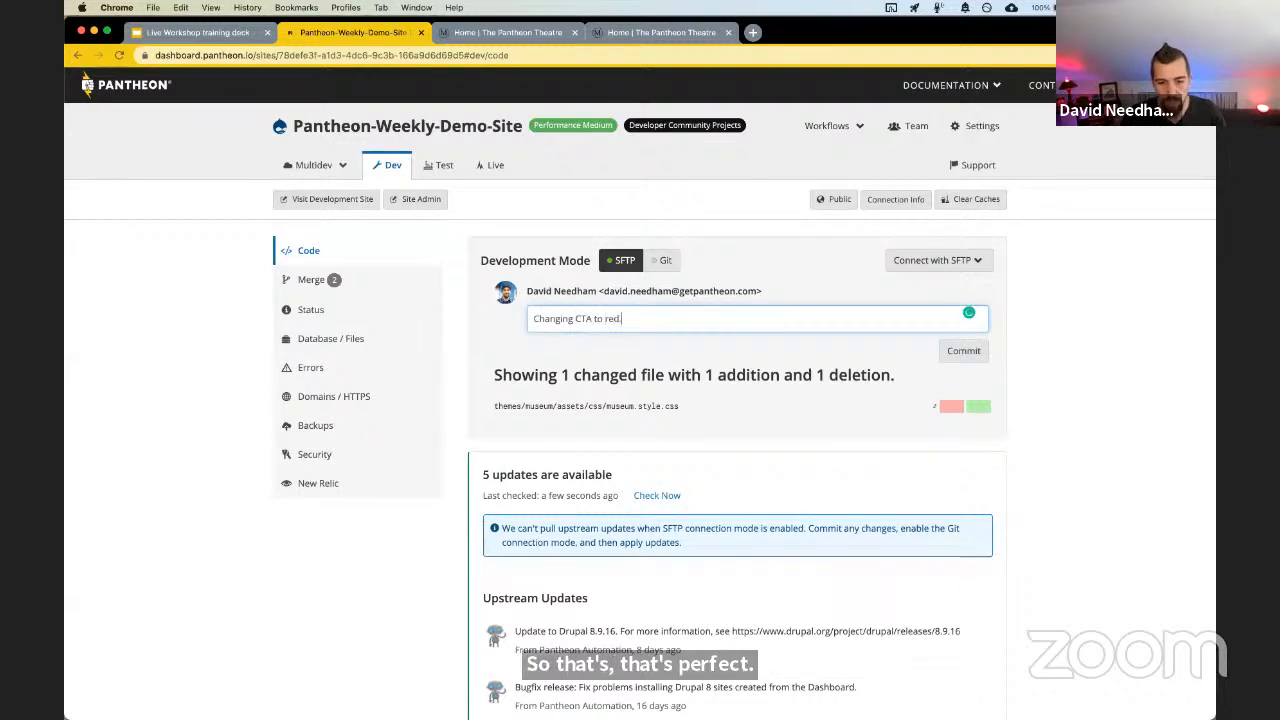
{"action": "key", "text": "super+a"}
{"action": "key", "text": "super+c"}
{"action": "left_click", "coordinate": [964, 350]}
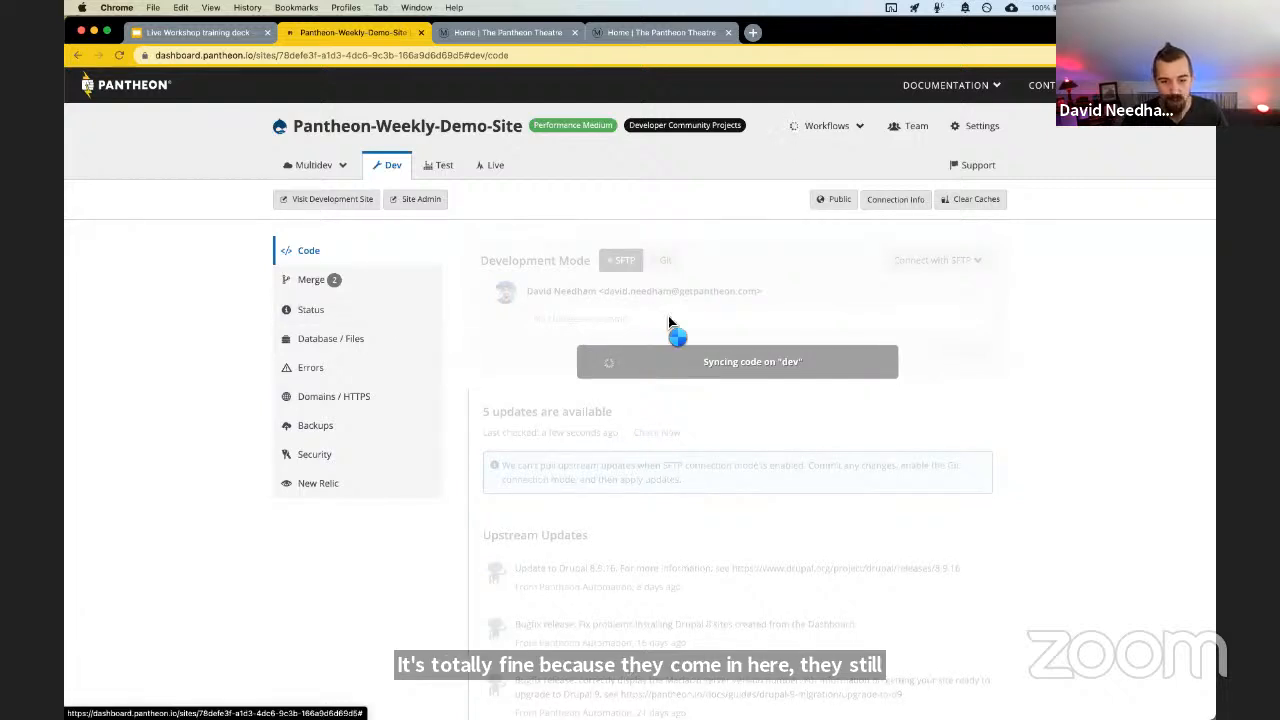
{"action": "scroll", "coordinate": [655, 325], "scroll_direction": "down", "scroll_amount": 5}
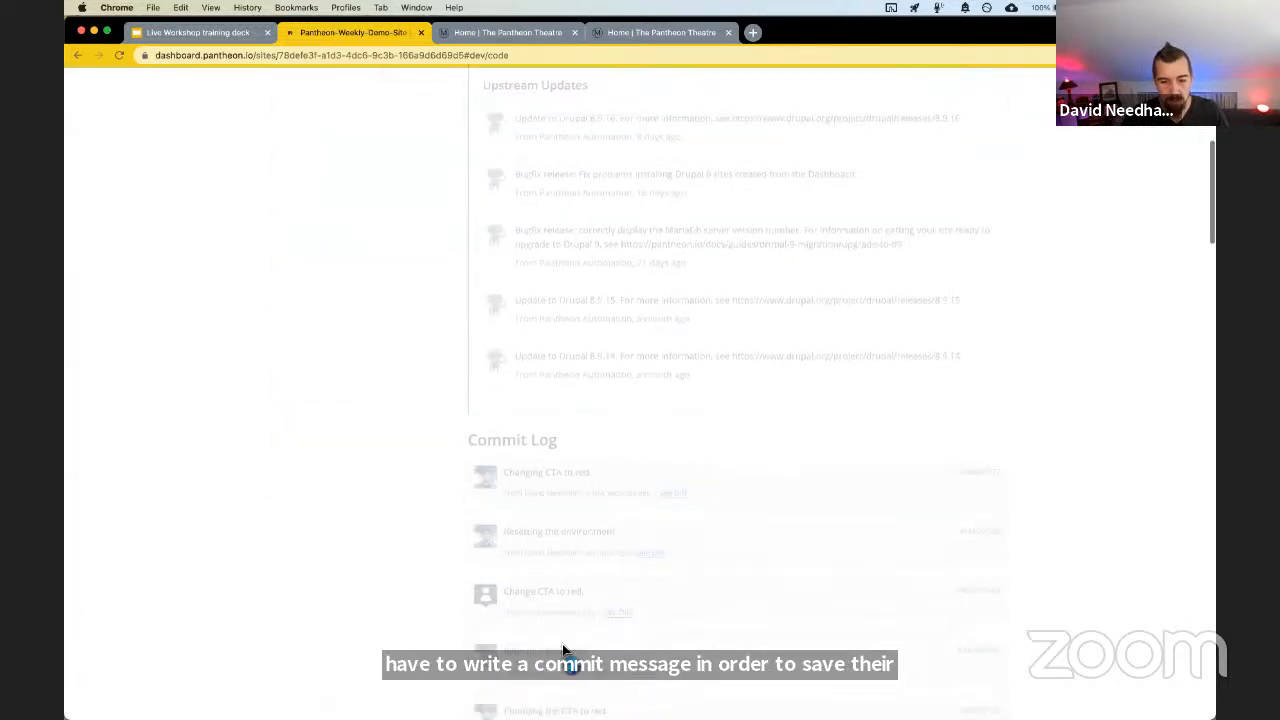
{"action": "scroll", "coordinate": [563, 655], "scroll_direction": "up", "scroll_amount": 5}
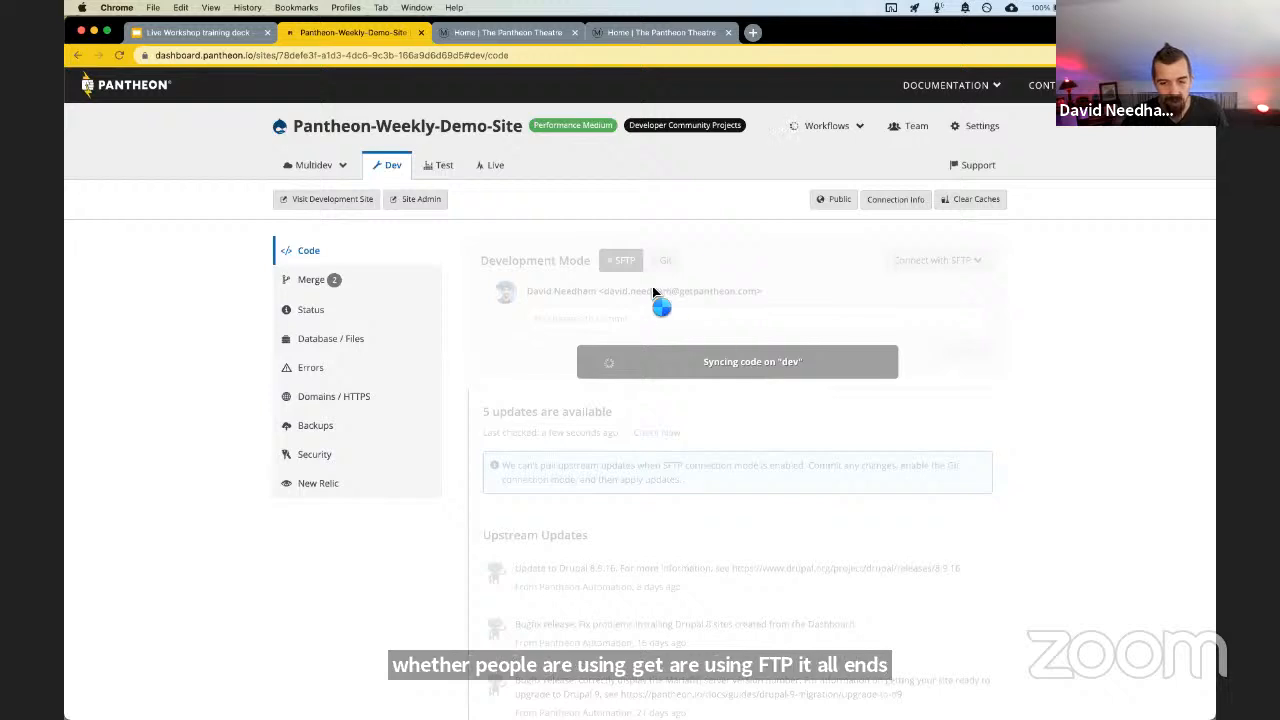
Deploy the code from Development to the Test environment with the copied deploy log message "Changing CTA to red."
{"action": "left_click", "coordinate": [437, 172]}
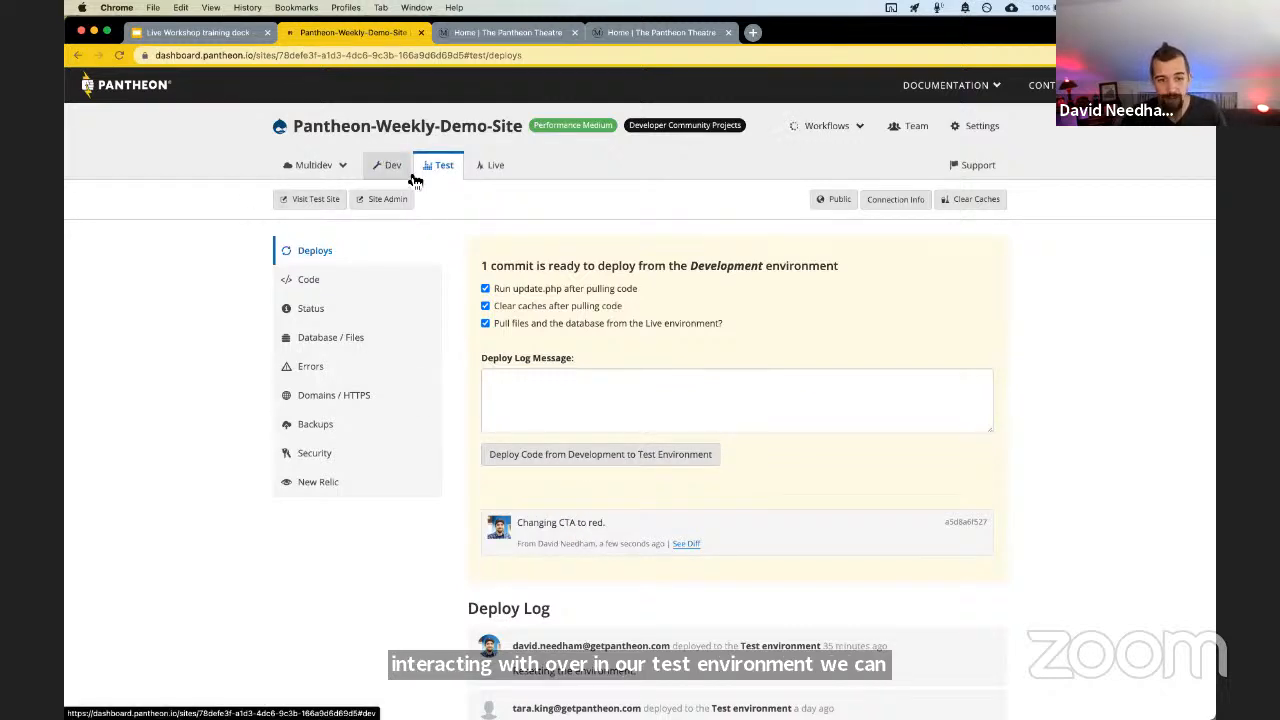
{"action": "left_click", "coordinate": [539, 402]}
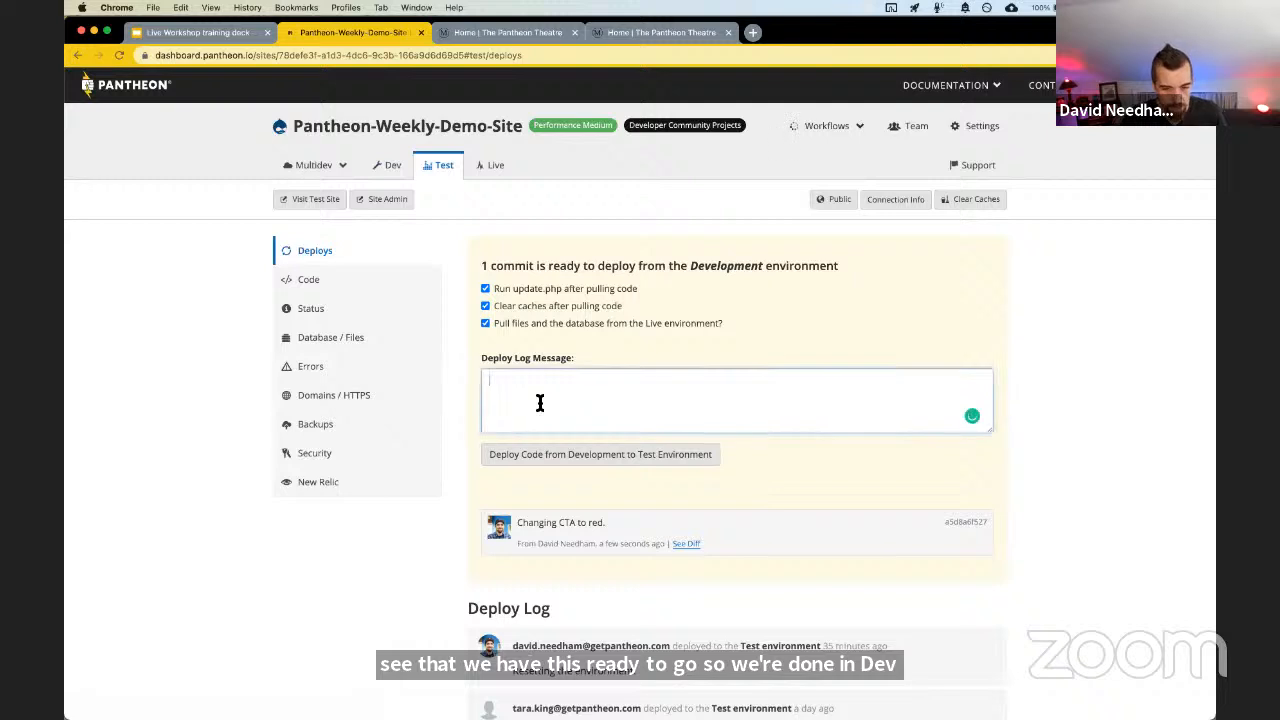
{"action": "key", "text": "super+v"}
{"action": "key", "text": "Return"}
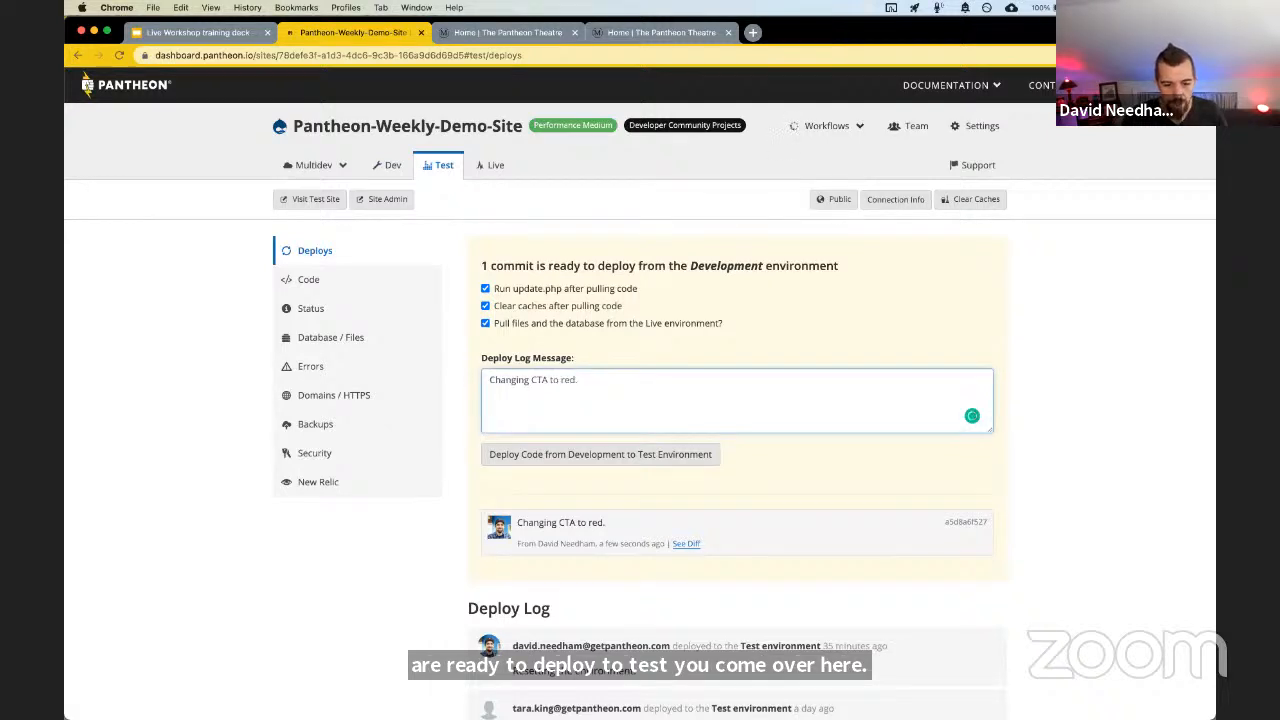
{"action": "left_click", "coordinate": [598, 454]}
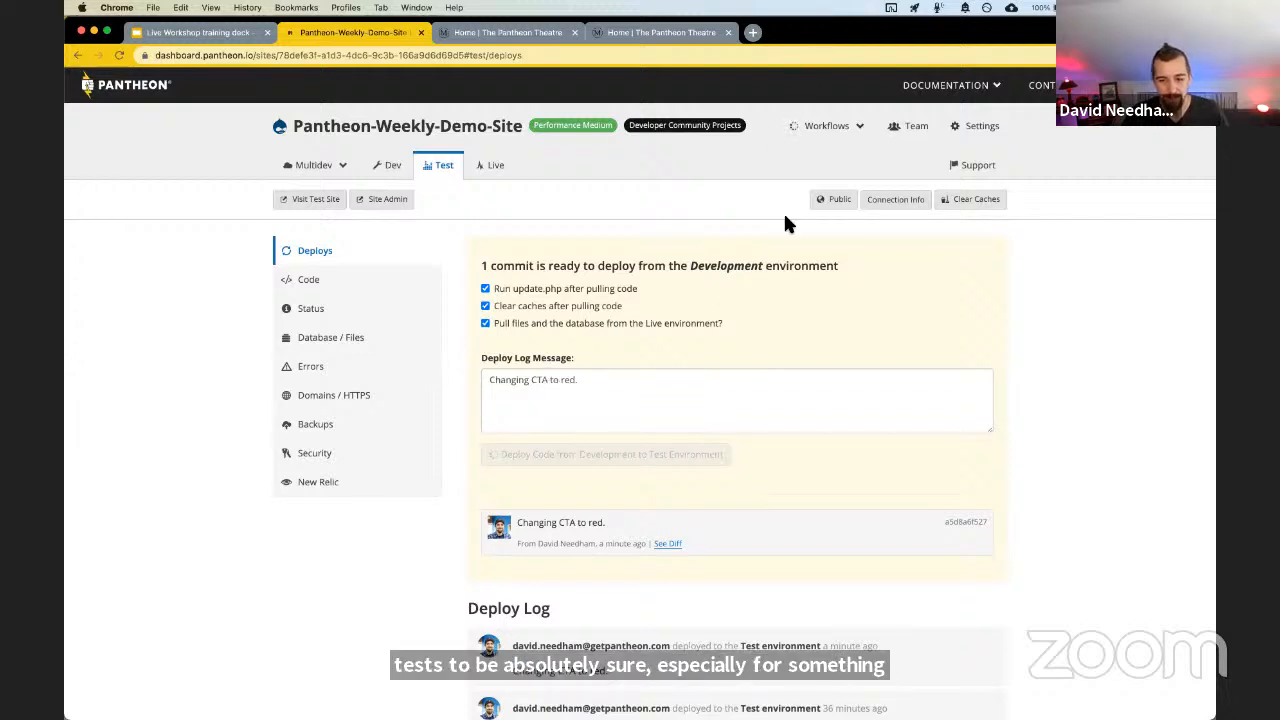
Check the Test deployment's progress in the workflows list, then view the Test environment's backup log and its backup retention options
{"action": "left_click", "coordinate": [834, 134]}
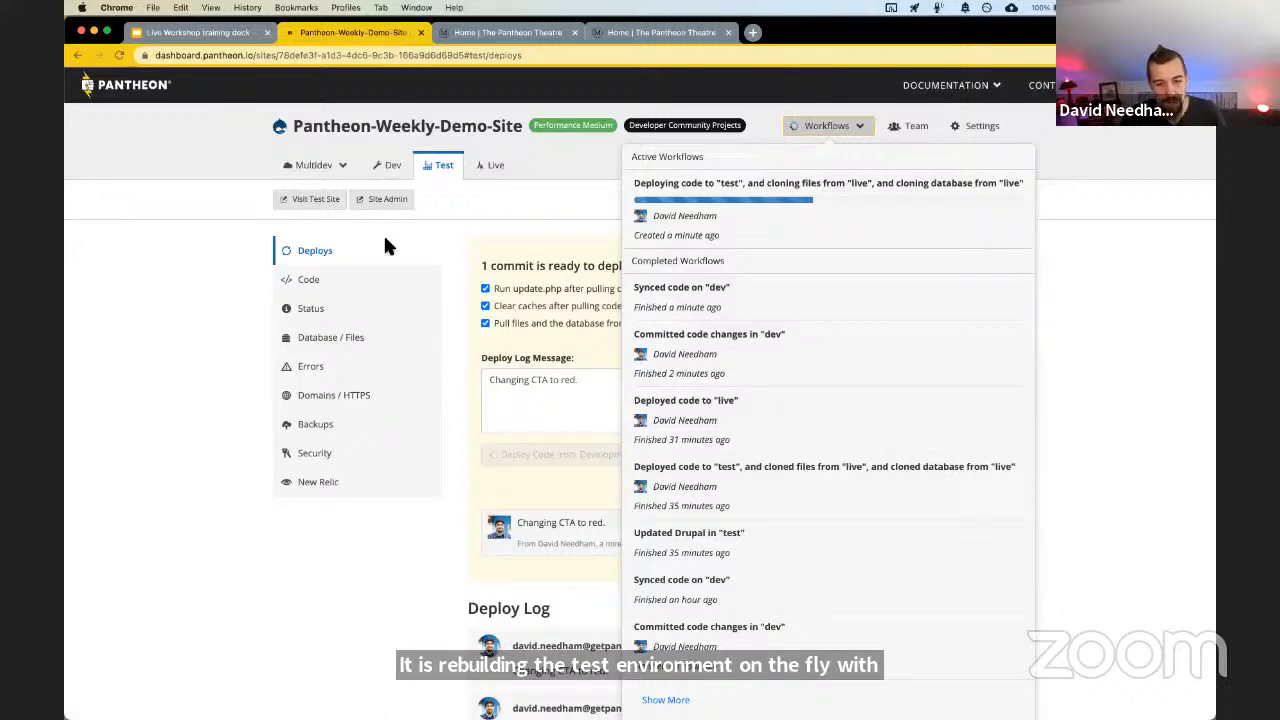
{"action": "left_click", "coordinate": [517, 198]}
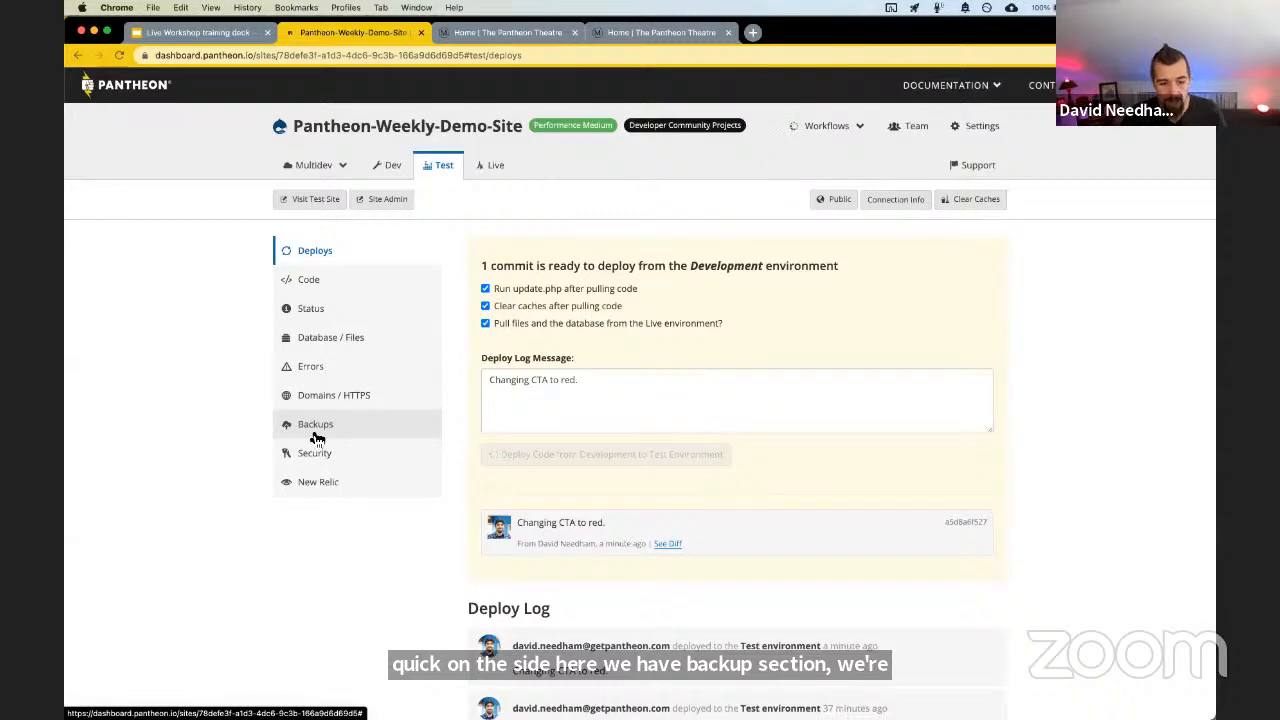
{"action": "left_click", "coordinate": [316, 438]}
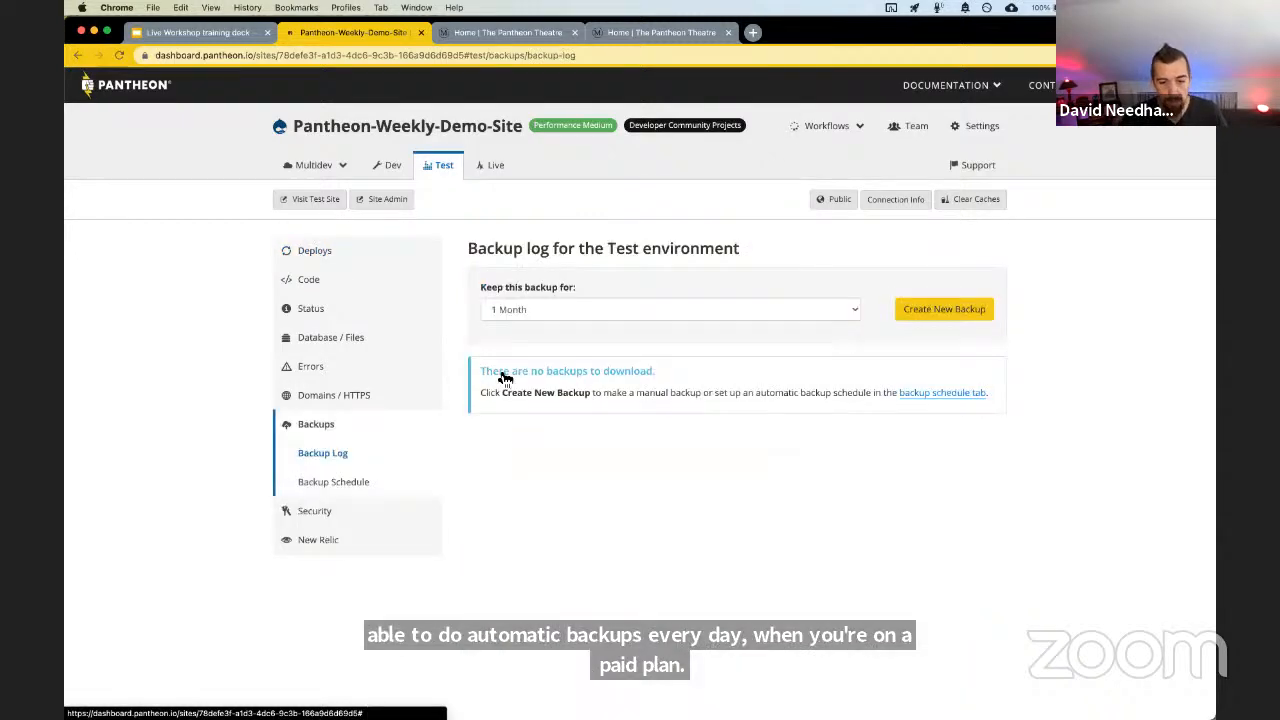
{"action": "left_click", "coordinate": [505, 309]}
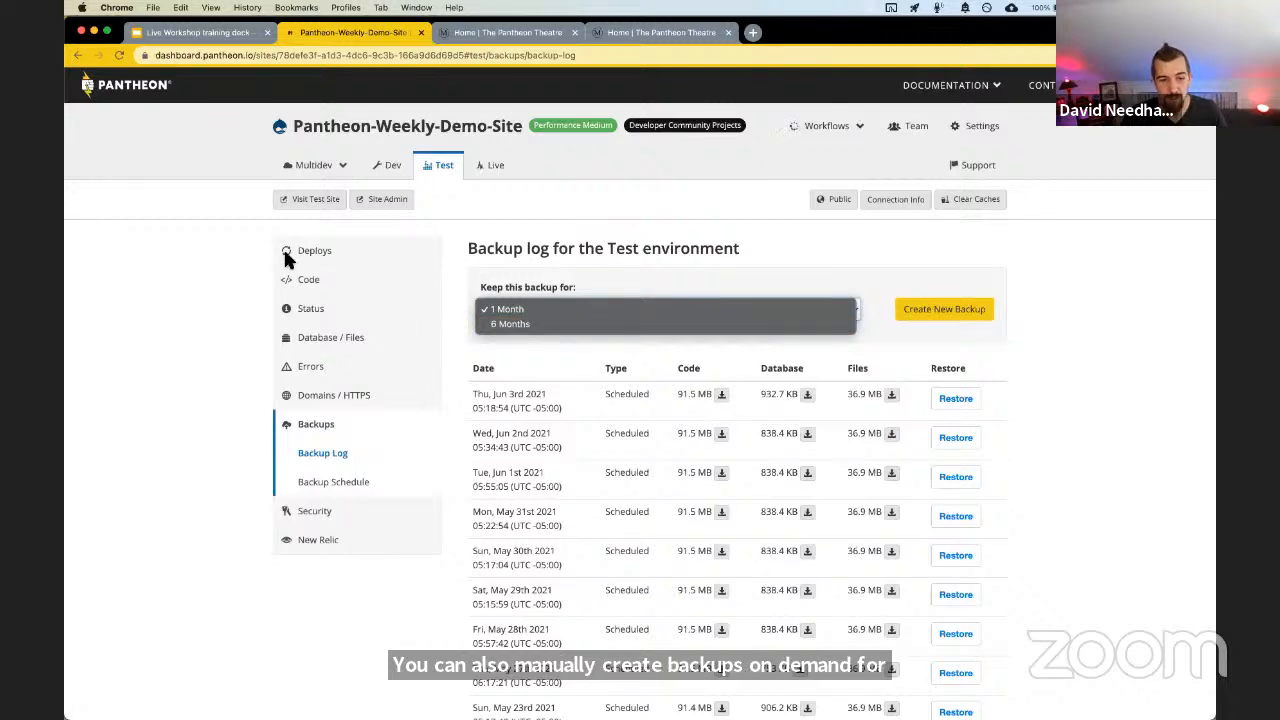
Return to the Test environment's deploys and check the progress of the running deployment workflow again
{"action": "left_click", "coordinate": [318, 264]}
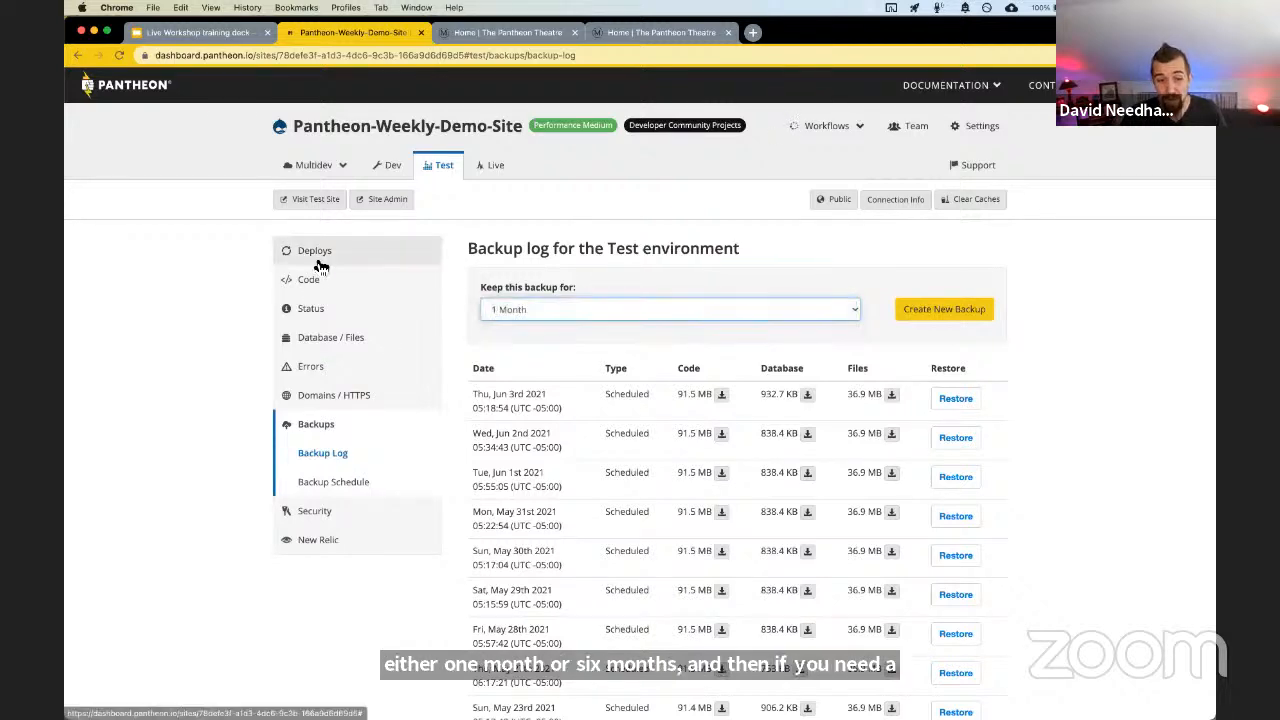
{"action": "left_click", "coordinate": [319, 265]}
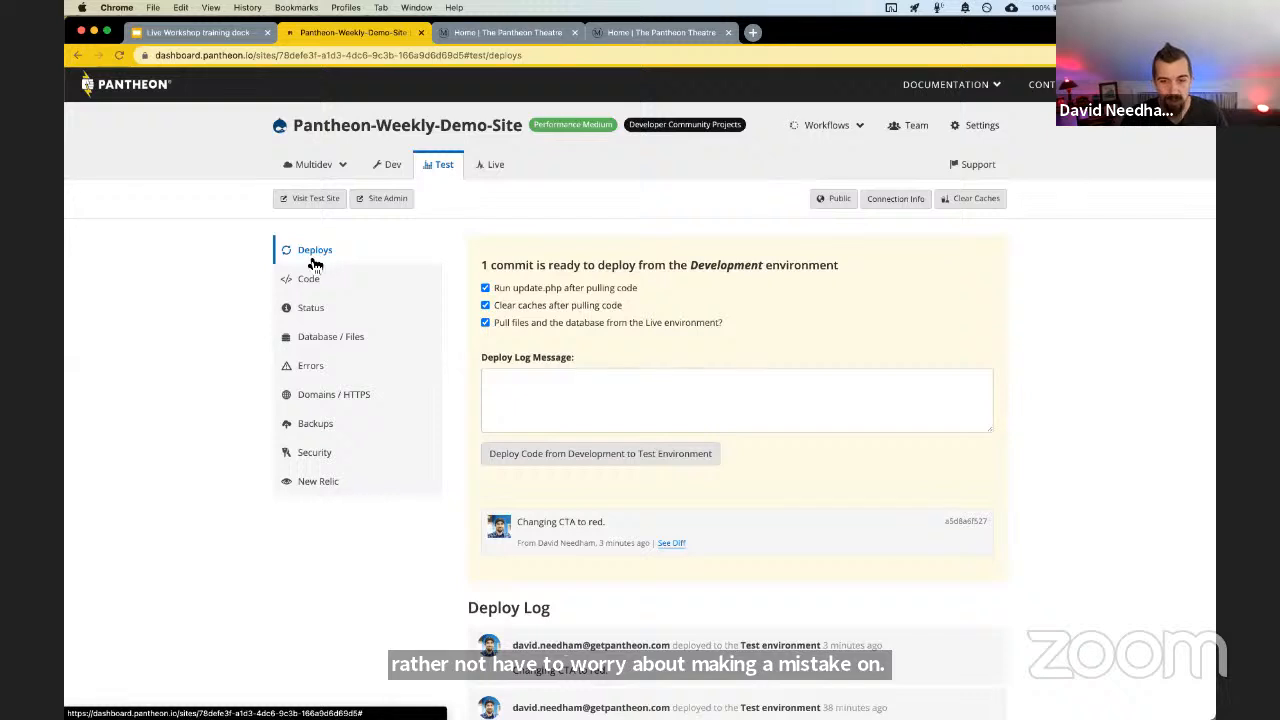
{"action": "left_click", "coordinate": [807, 128]}
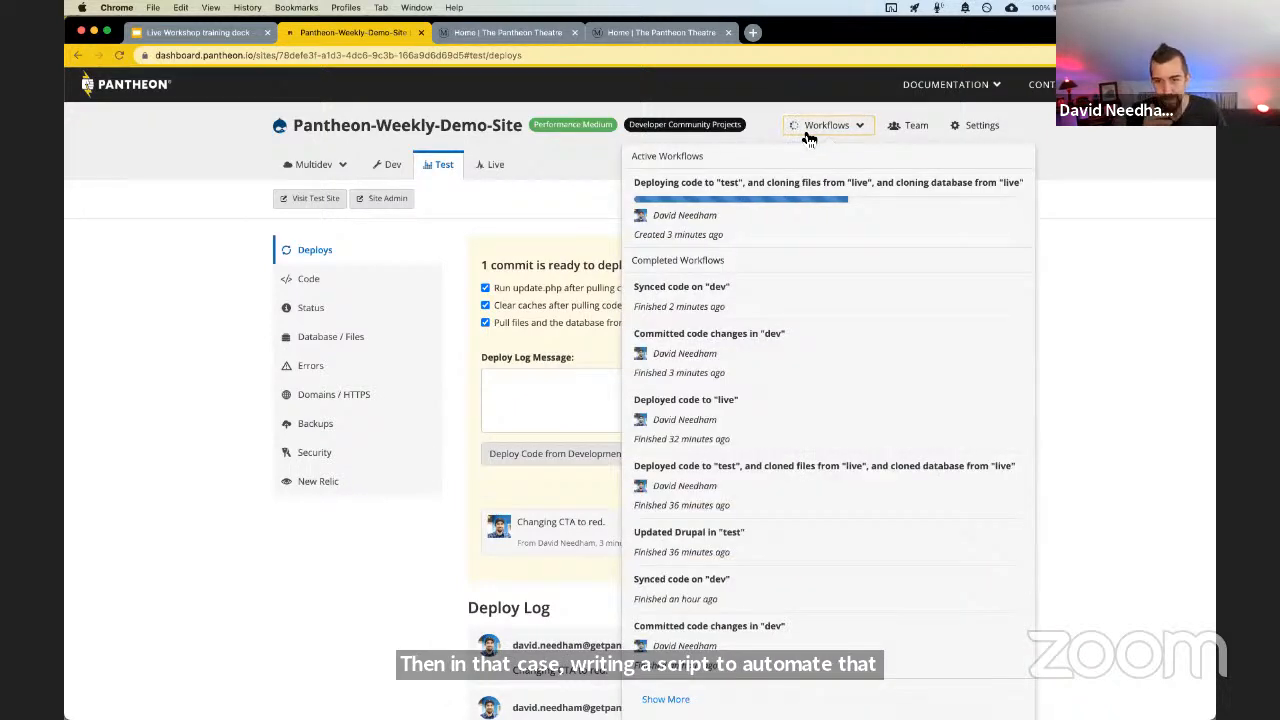
{"action": "left_click", "coordinate": [560, 206]}
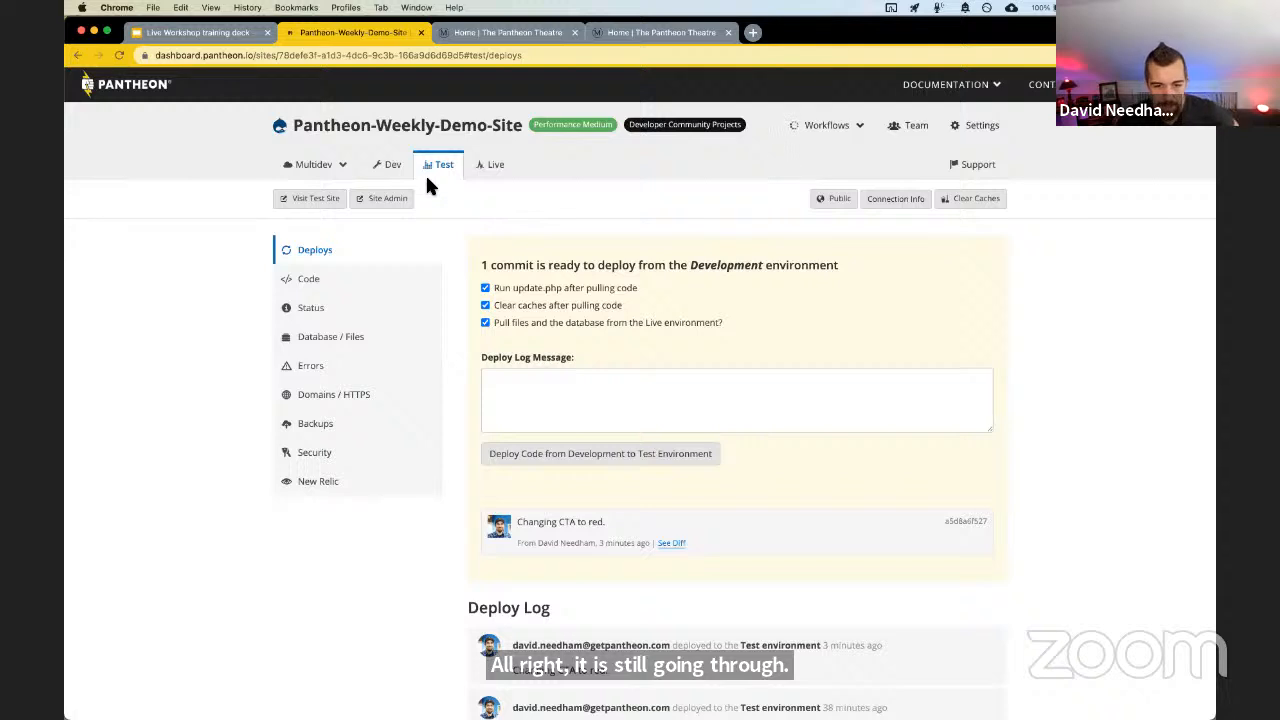
Examine the available upstream updates and the current development mode on the Dev environment's code page
{"action": "left_click", "coordinate": [397, 170]}
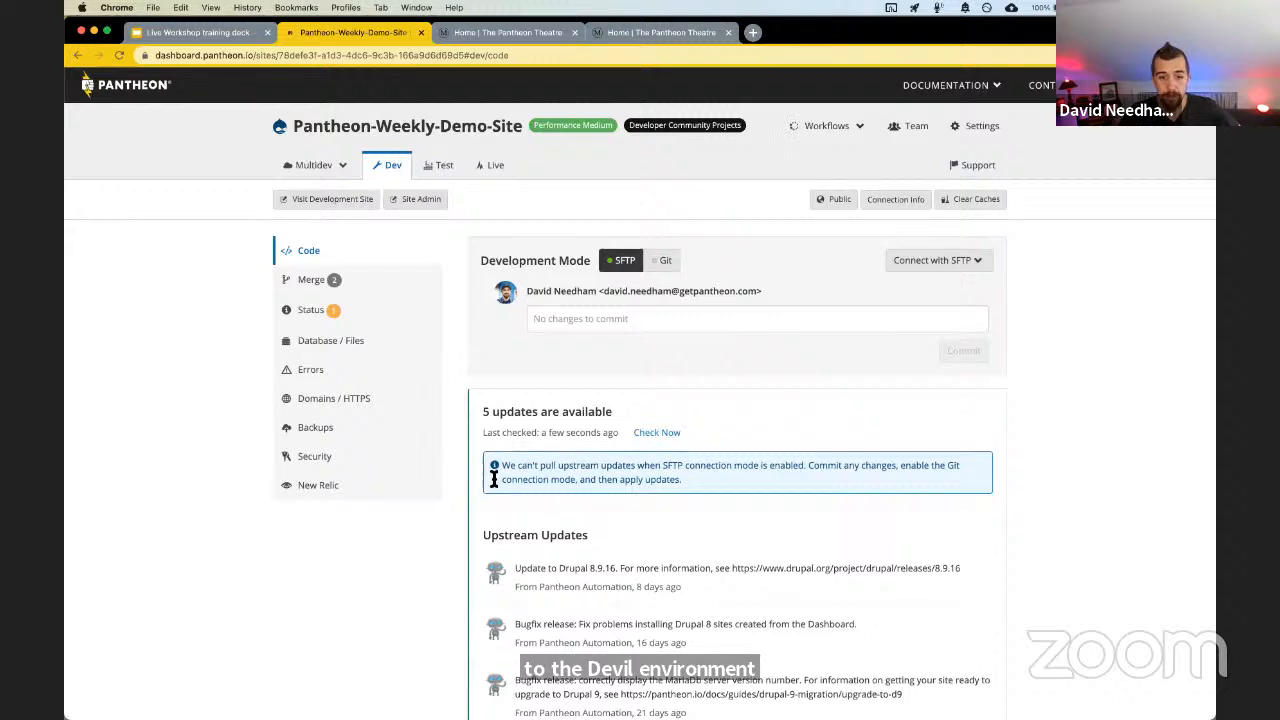
{"action": "scroll", "coordinate": [565, 498], "scroll_direction": "down", "scroll_amount": 2}
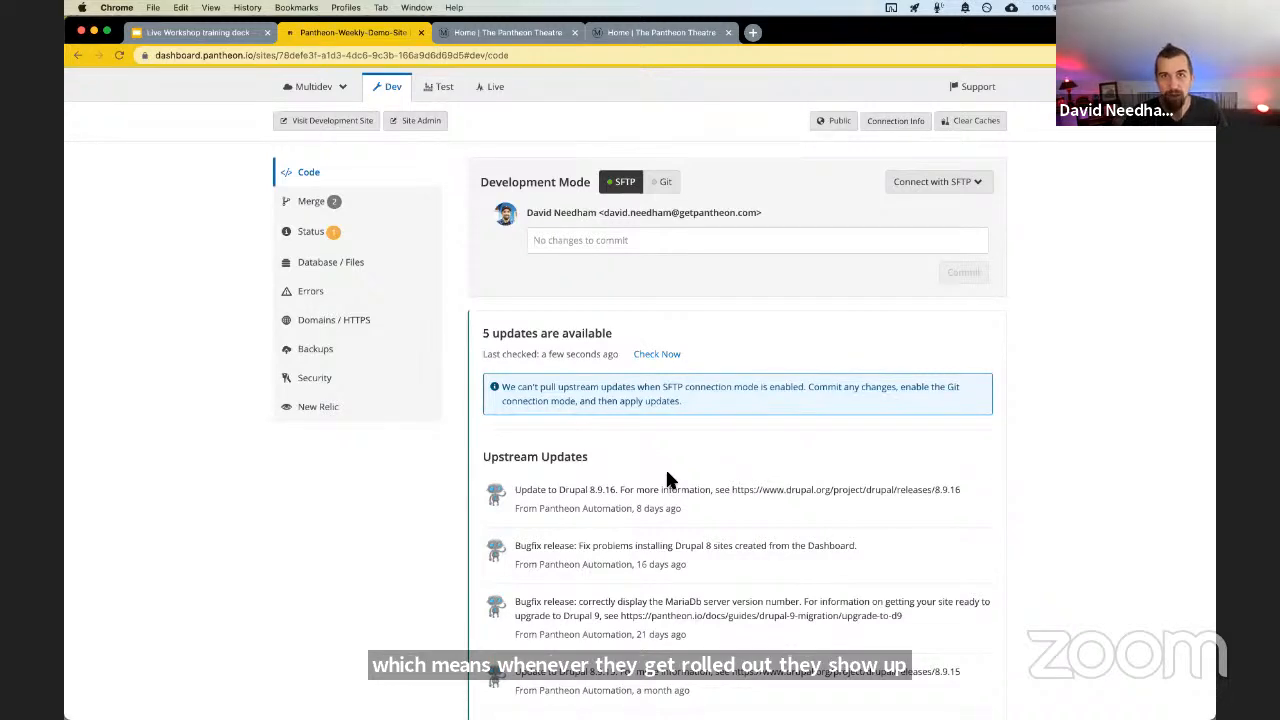
{"action": "scroll", "coordinate": [657, 485], "scroll_direction": "up", "scroll_amount": 2}
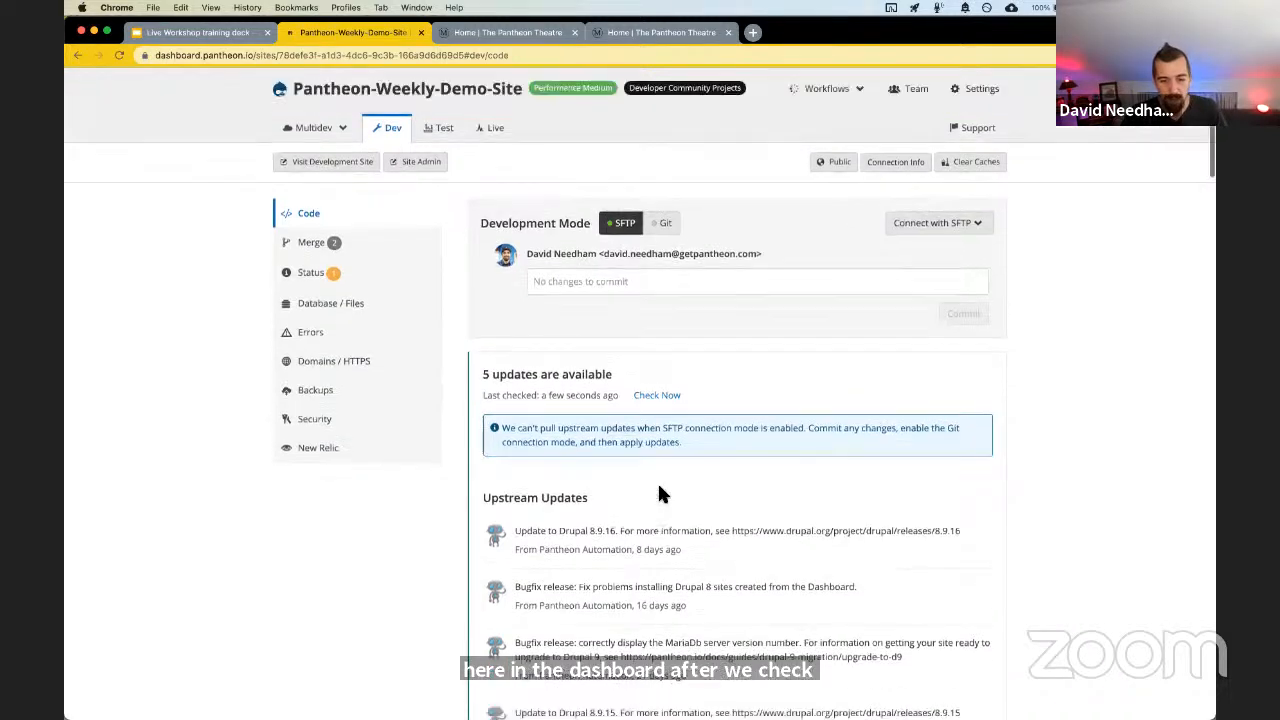
{"action": "scroll", "coordinate": [634, 487], "scroll_direction": "down", "scroll_amount": 5}
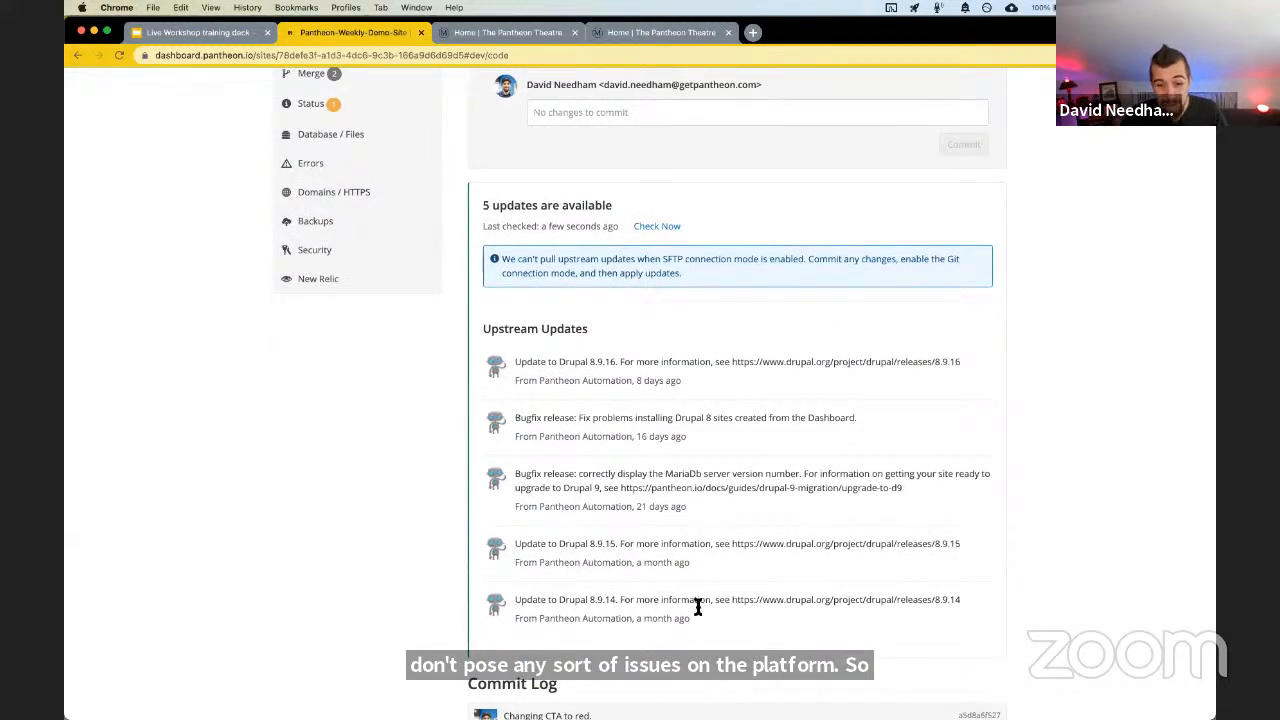
{"action": "scroll", "coordinate": [691, 595], "scroll_direction": "up", "scroll_amount": 4}
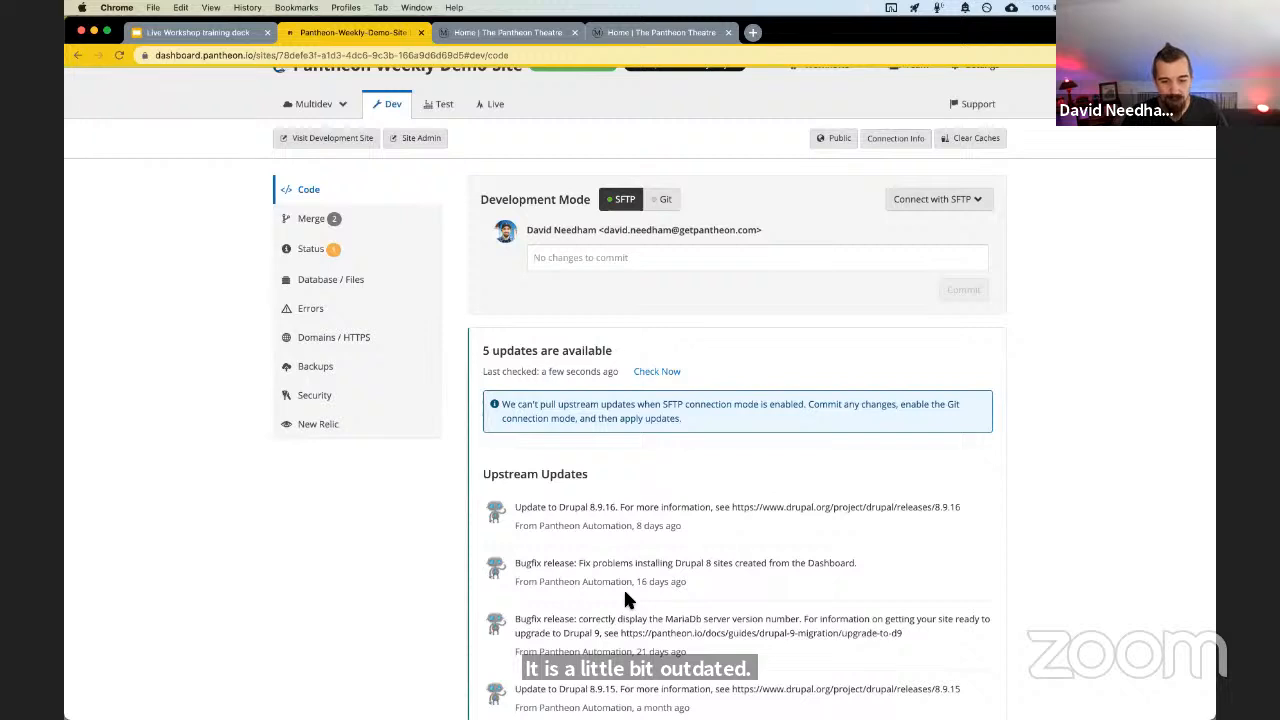
{"action": "scroll", "coordinate": [625, 595], "scroll_direction": "up", "scroll_amount": 2}
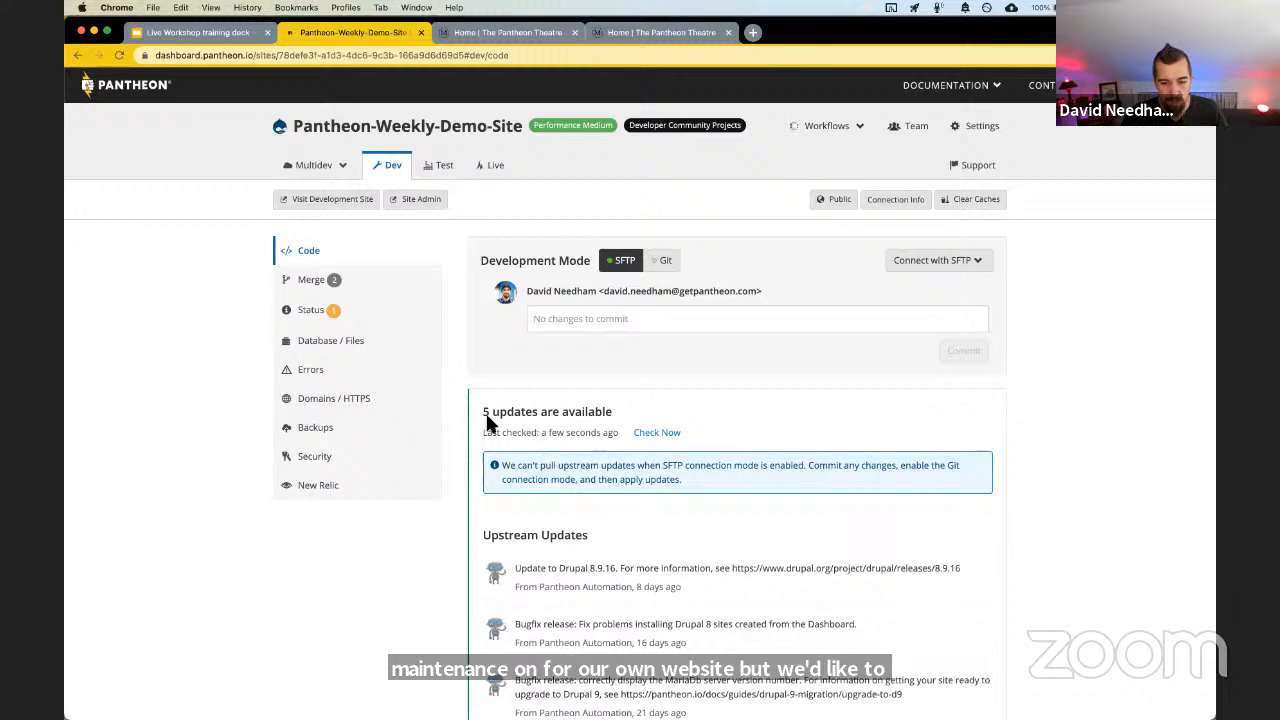
{"action": "scroll", "coordinate": [503, 430], "scroll_direction": "down", "scroll_amount": 1}
{"action": "scroll", "coordinate": [503, 430], "scroll_direction": "down", "scroll_amount": 3}
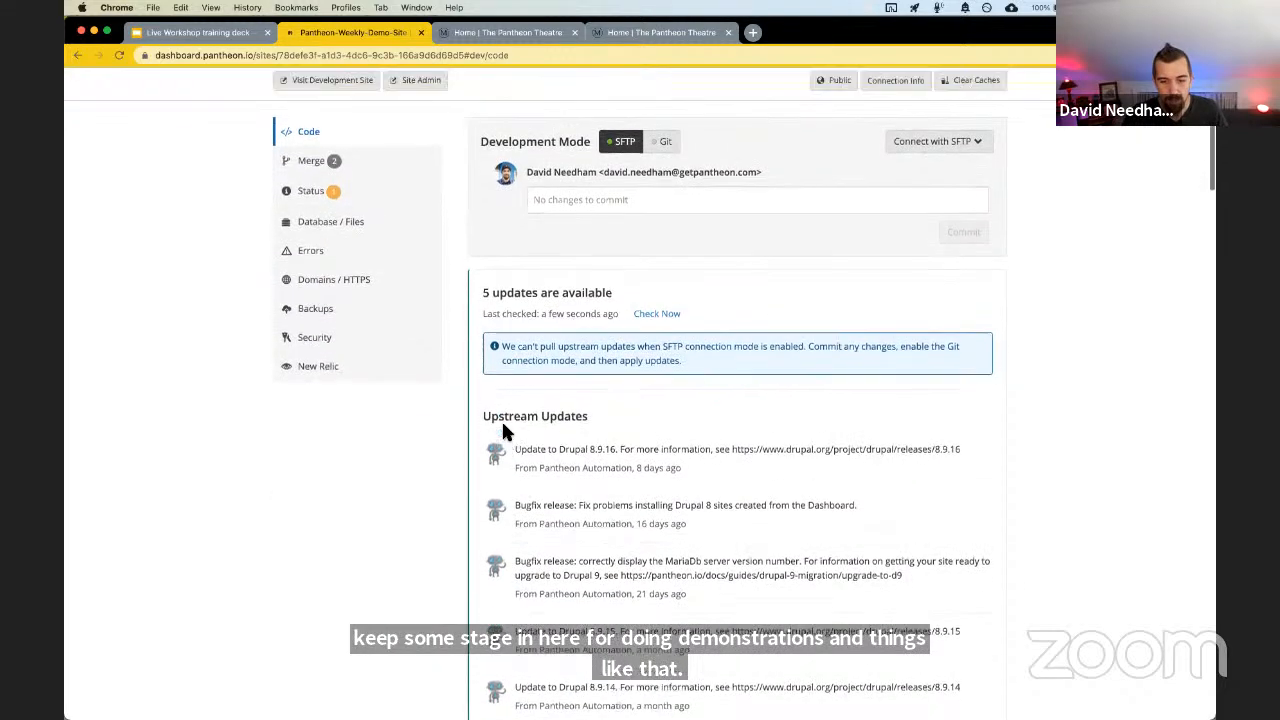
{"action": "scroll", "coordinate": [583, 280], "scroll_direction": "up", "scroll_amount": 3}
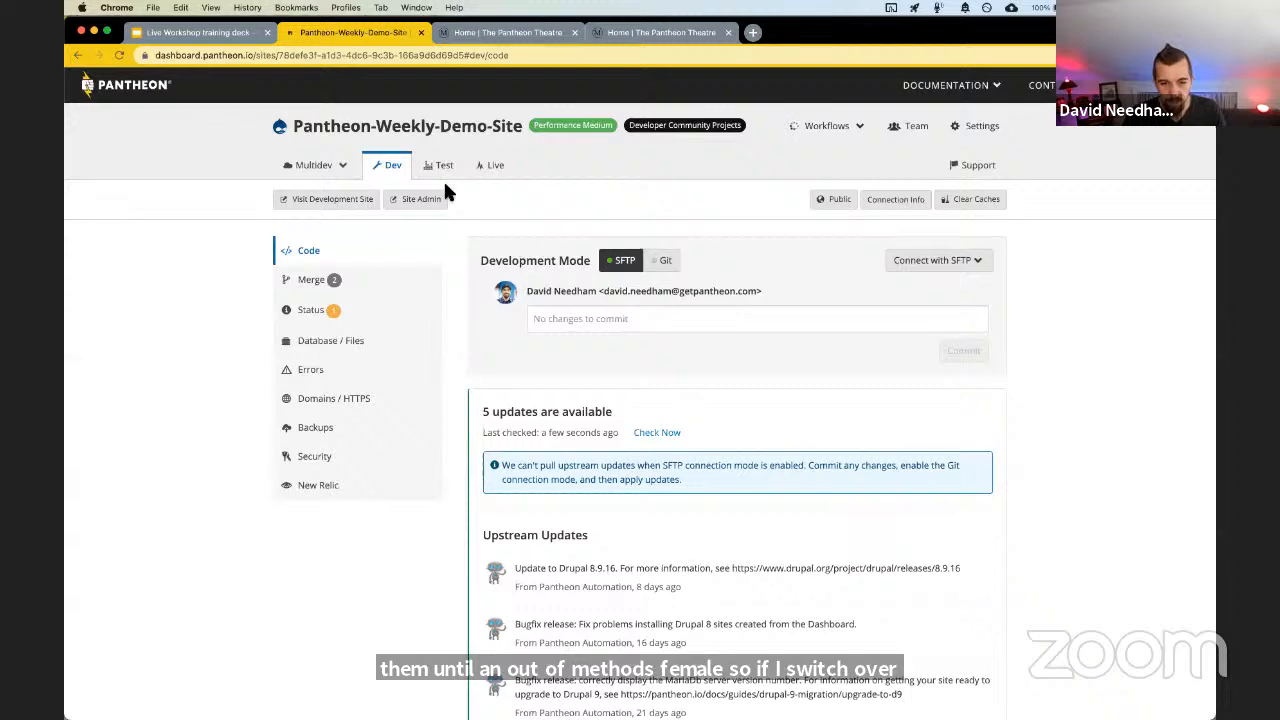
{"action": "scroll", "coordinate": [633, 295], "scroll_direction": "down", "scroll_amount": 1}
{"action": "scroll", "coordinate": [633, 295], "scroll_direction": "down", "scroll_amount": 1}
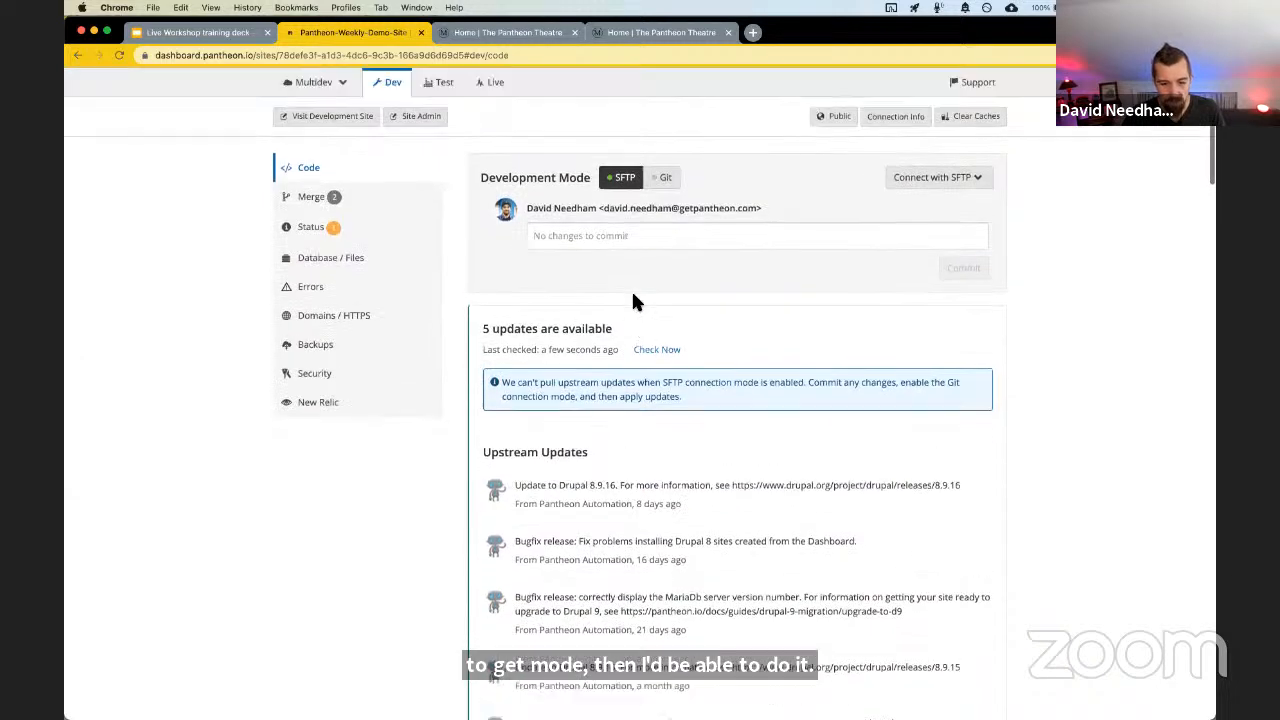
{"action": "scroll", "coordinate": [633, 295], "scroll_direction": "up", "scroll_amount": 2}
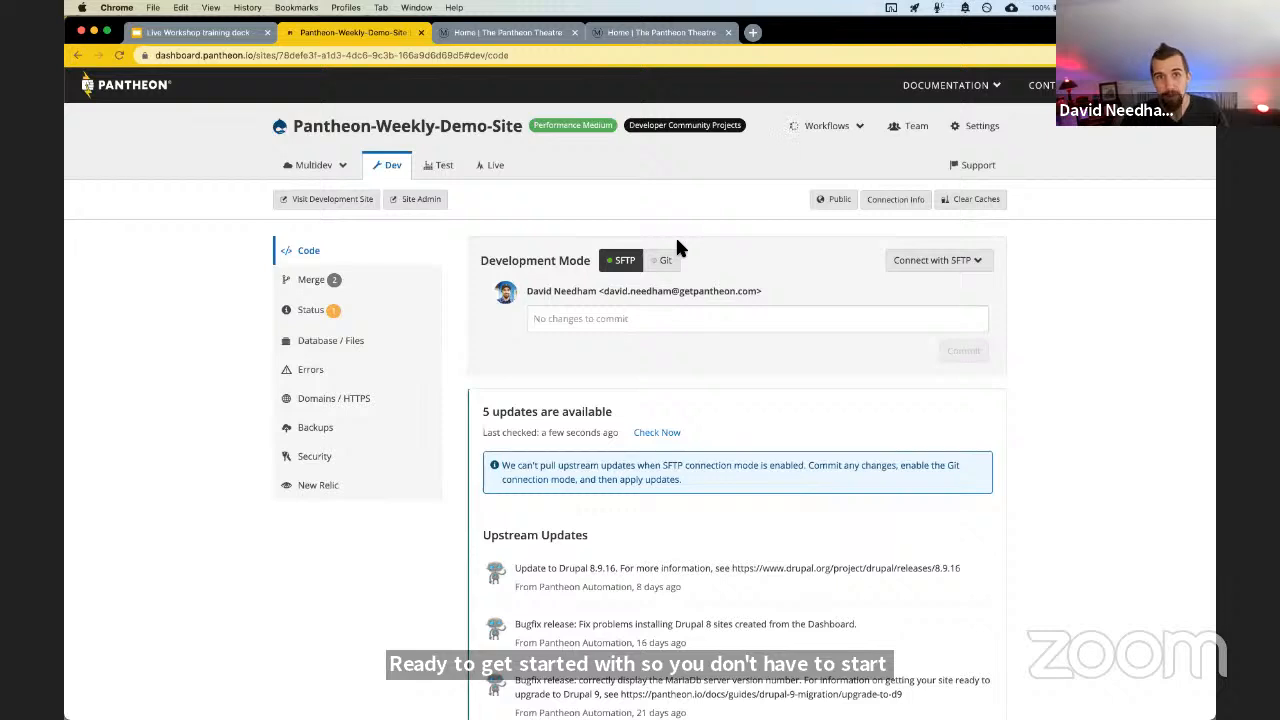
Go back to the Test environment's deploy log and check how far the active deployment workflow has progressed
{"action": "left_click", "coordinate": [440, 165]}
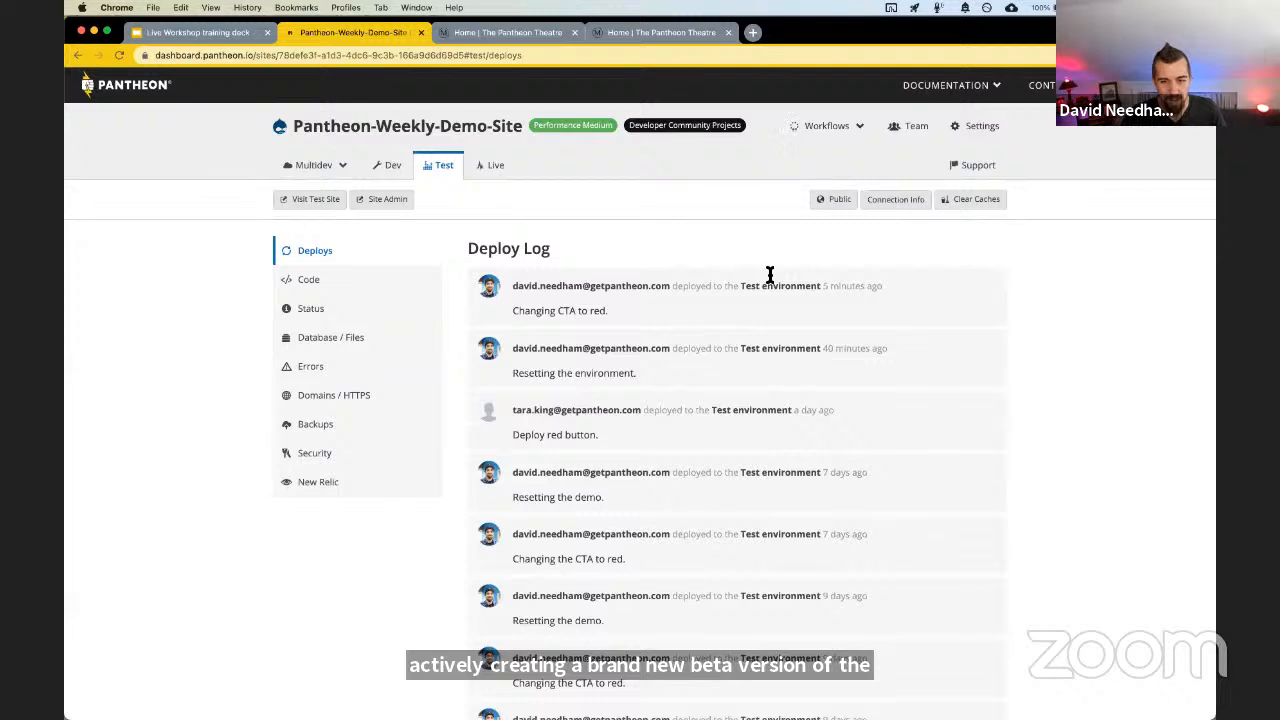
{"action": "left_click", "coordinate": [826, 128]}
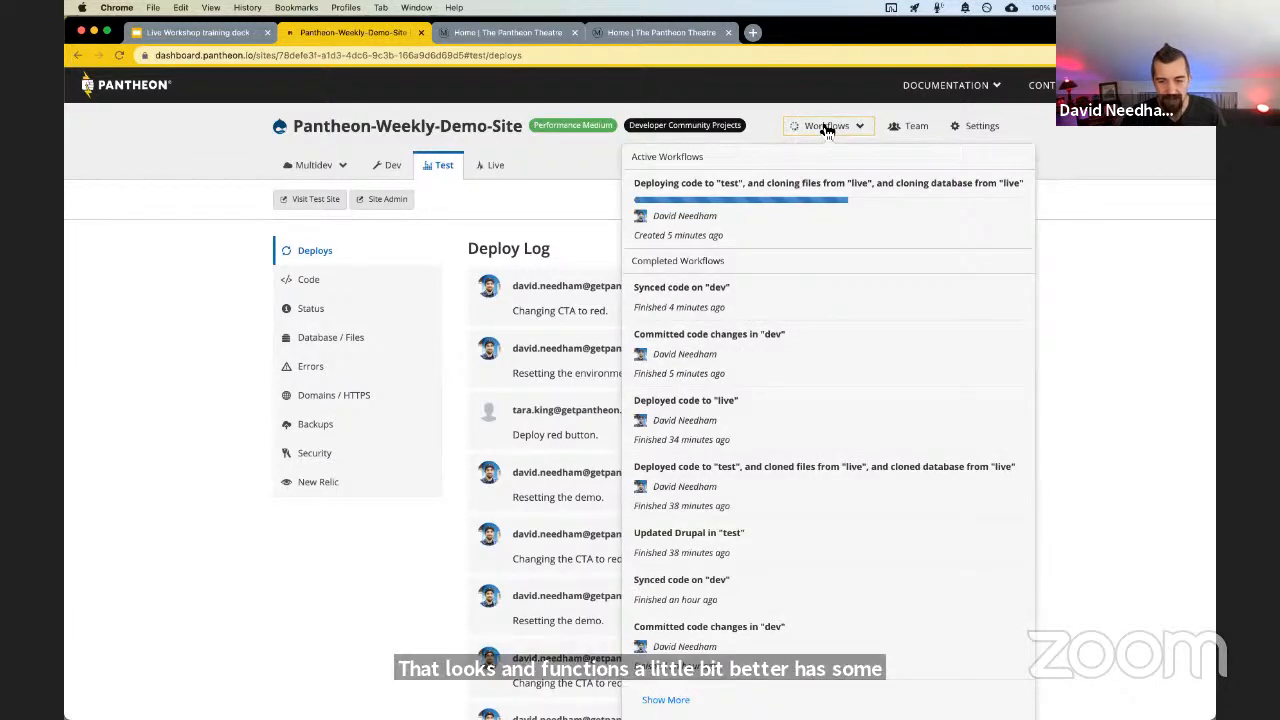
{"action": "left_click", "coordinate": [826, 130]}
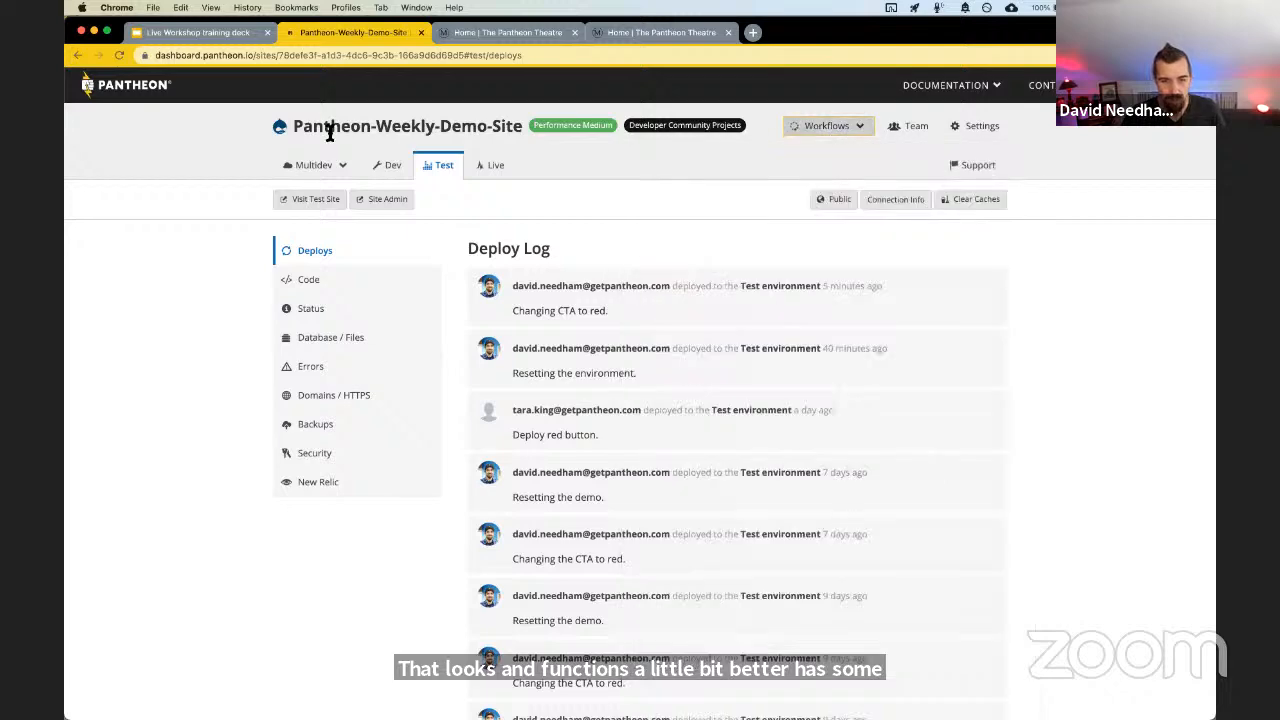
Visit the Test site to check the Buy Tickets button's colour and the test- address prefix, then close the site
{"action": "left_click", "coordinate": [295, 202]}
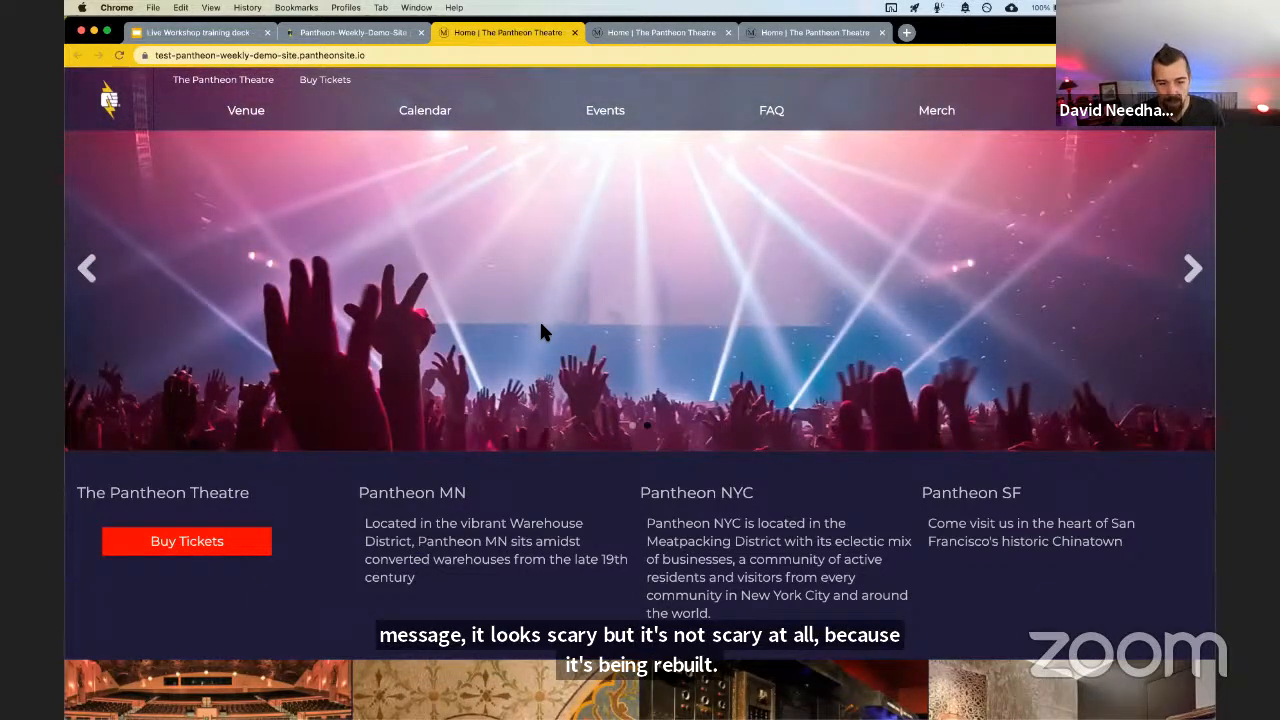
{"action": "left_click", "coordinate": [152, 57]}
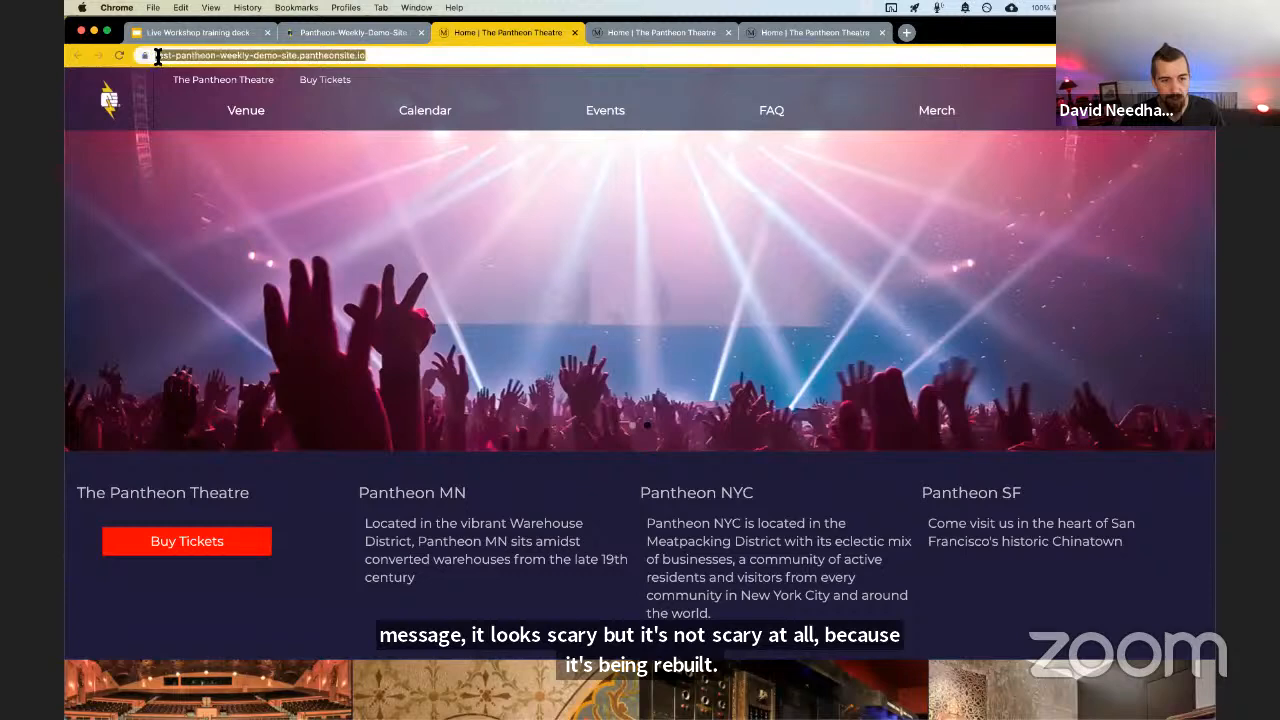
{"action": "double_click", "coordinate": [162, 58]}
{"action": "left_click", "coordinate": [206, 59]}
{"action": "left_click_drag", "start_coordinate": [206, 59], "coordinate": [151, 58]}
{"action": "left_click", "coordinate": [437, 542]}
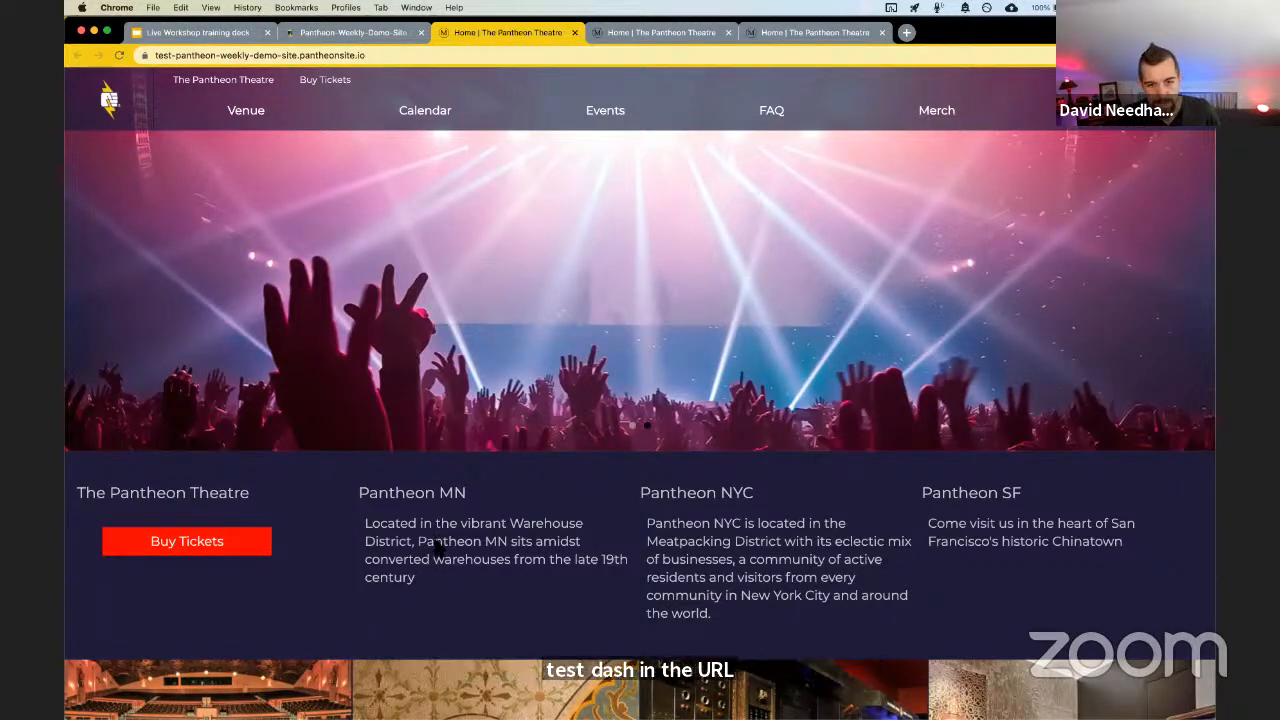
{"action": "key", "text": "super+w"}
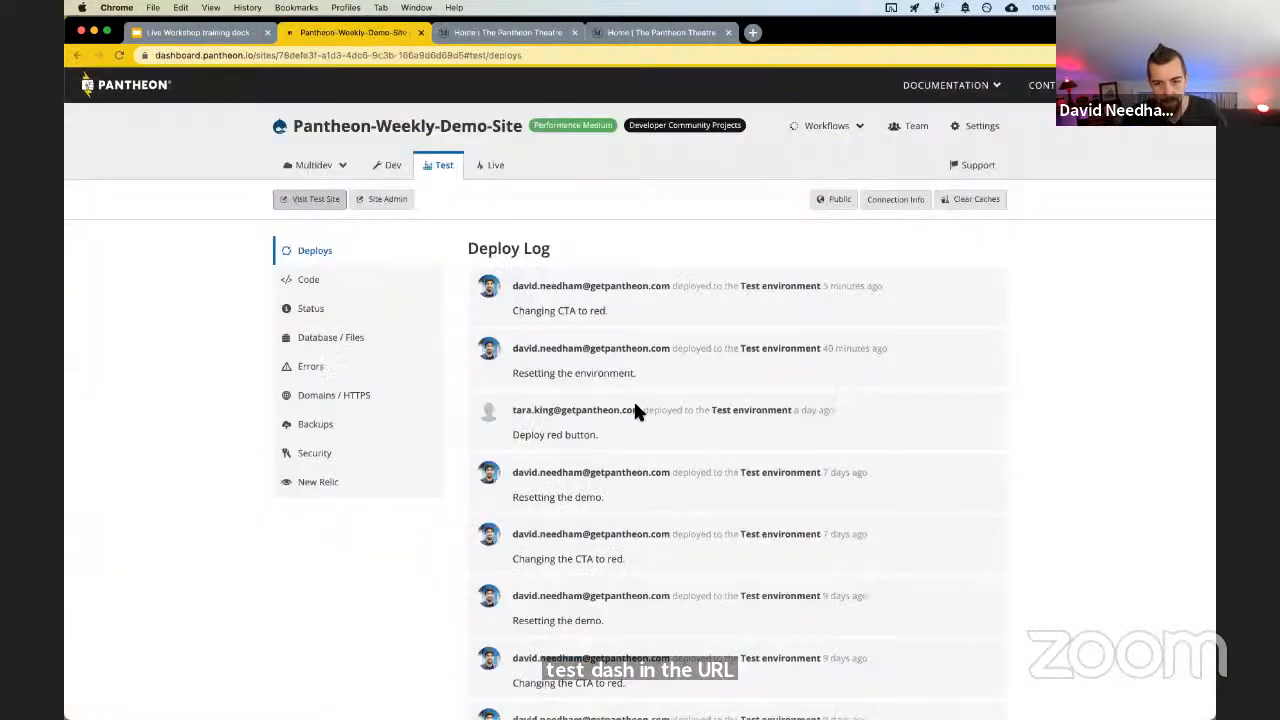
Deploy the code from Test to the Live environment with the deploy log message "Changing CTA to red.", checking the active workflows first
{"action": "left_click", "coordinate": [490, 164]}
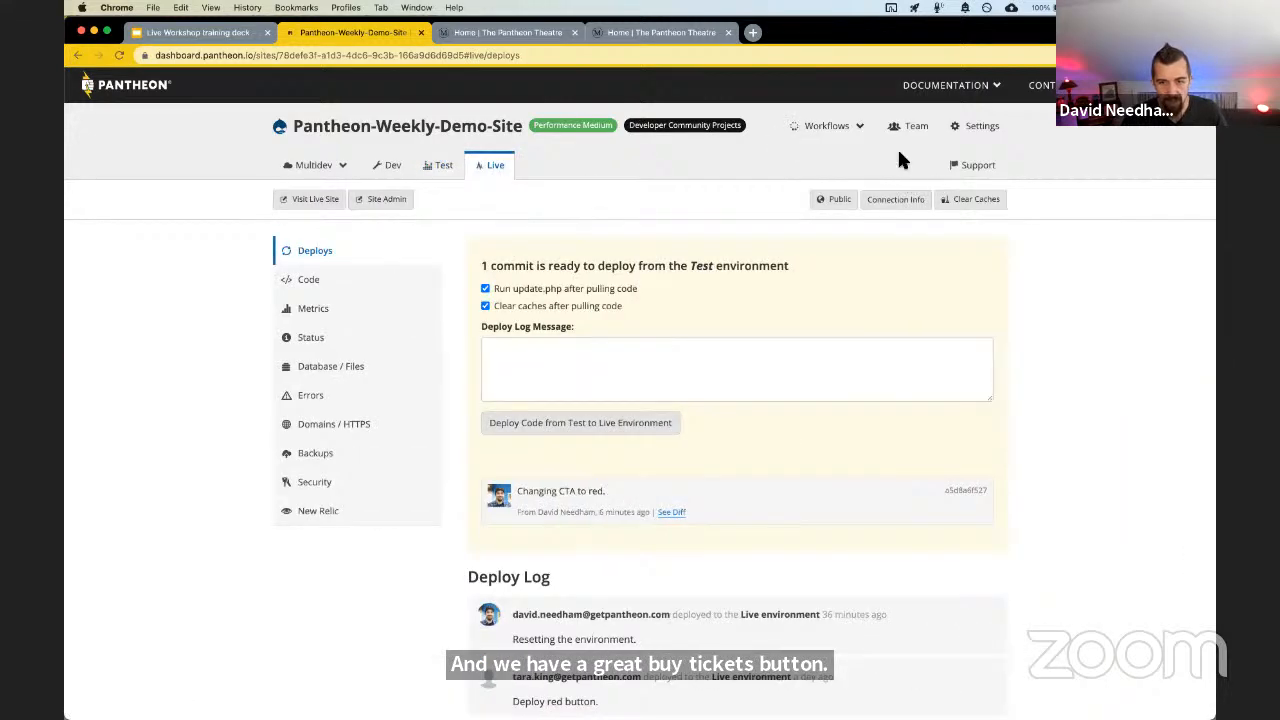
{"action": "left_click", "coordinate": [846, 127]}
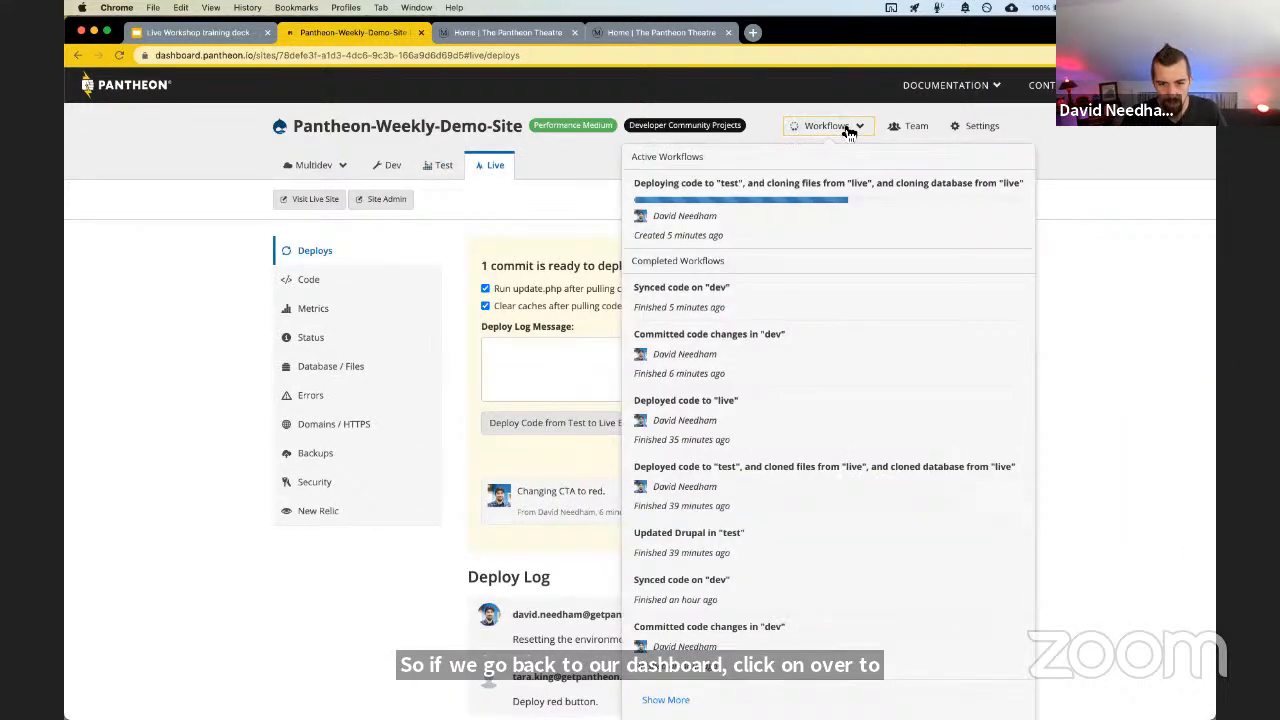
{"action": "left_click", "coordinate": [846, 128]}
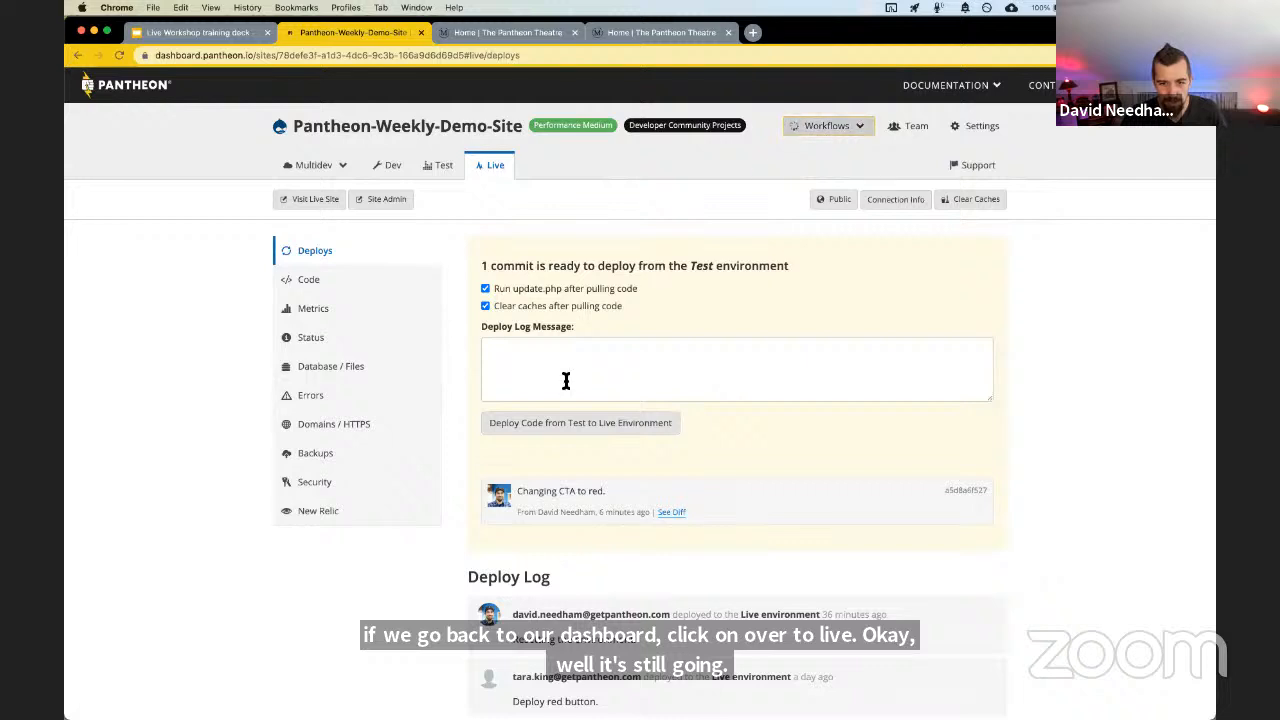
{"action": "left_click", "coordinate": [615, 386]}
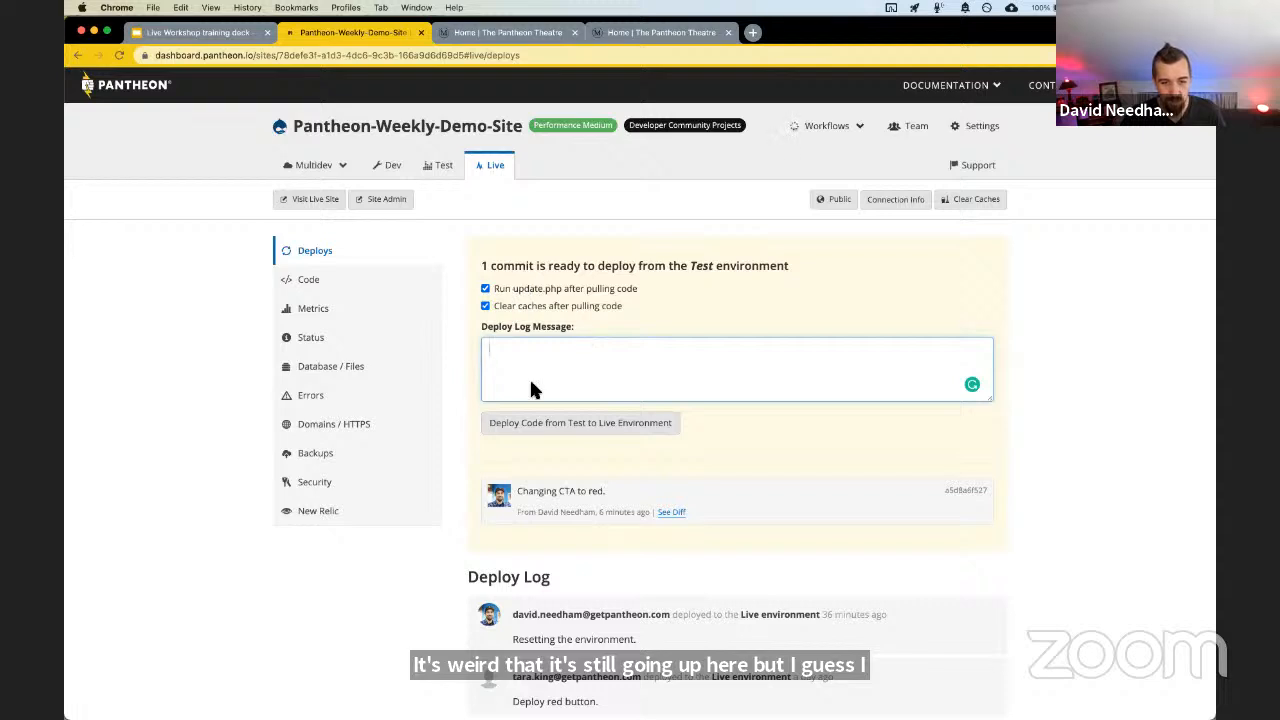
{"action": "type", "text": "Changing CTA to red."}
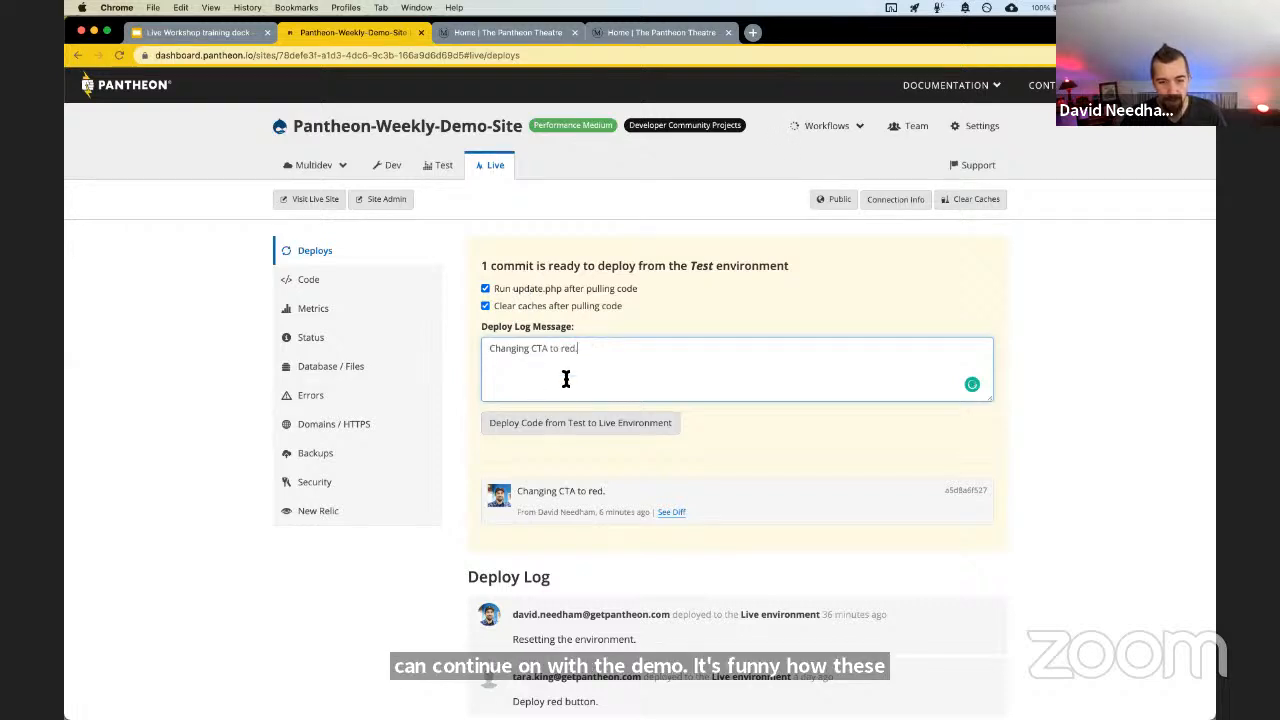
{"action": "left_click", "coordinate": [619, 433]}
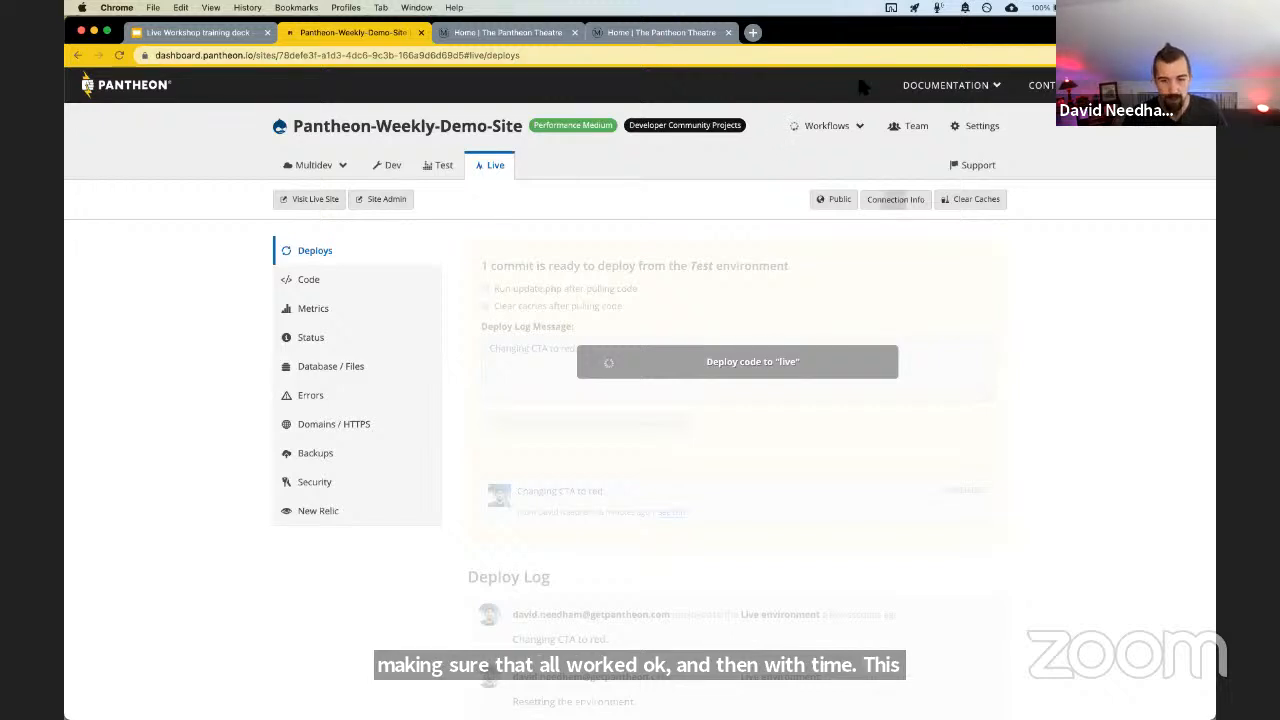
Check the progress of the Live deployment in the workflows list, then close the list
{"action": "left_click", "coordinate": [834, 130]}
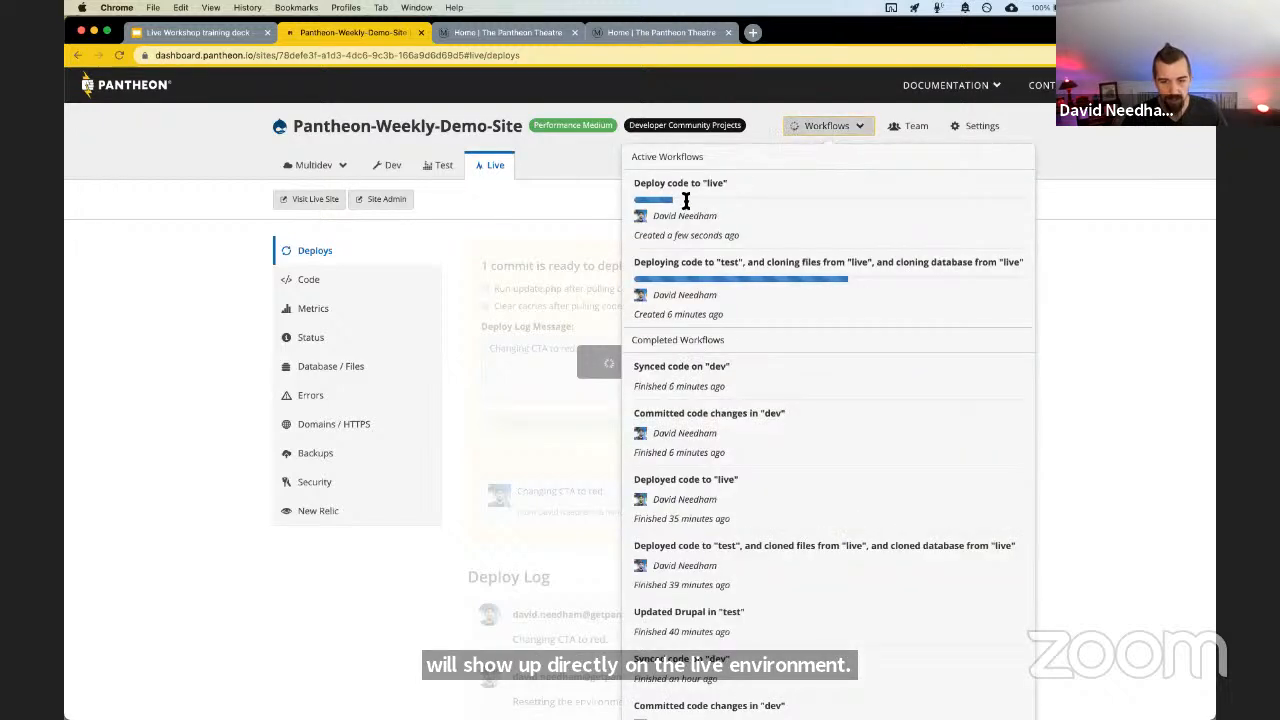
{"action": "left_click", "coordinate": [557, 258]}
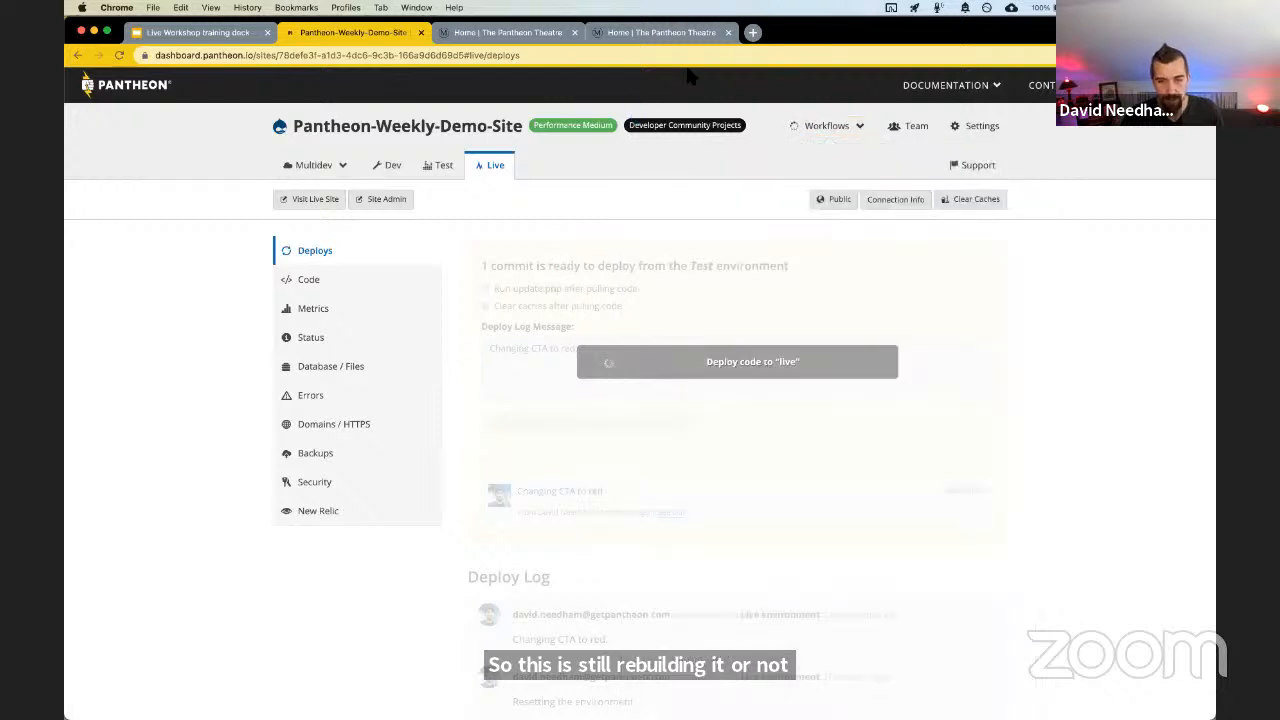
Reload the live site pantheondemo.com to check the Buy Tickets button's colour, then return to the Live Workshop training deck
{"action": "left_click", "coordinate": [648, 33]}
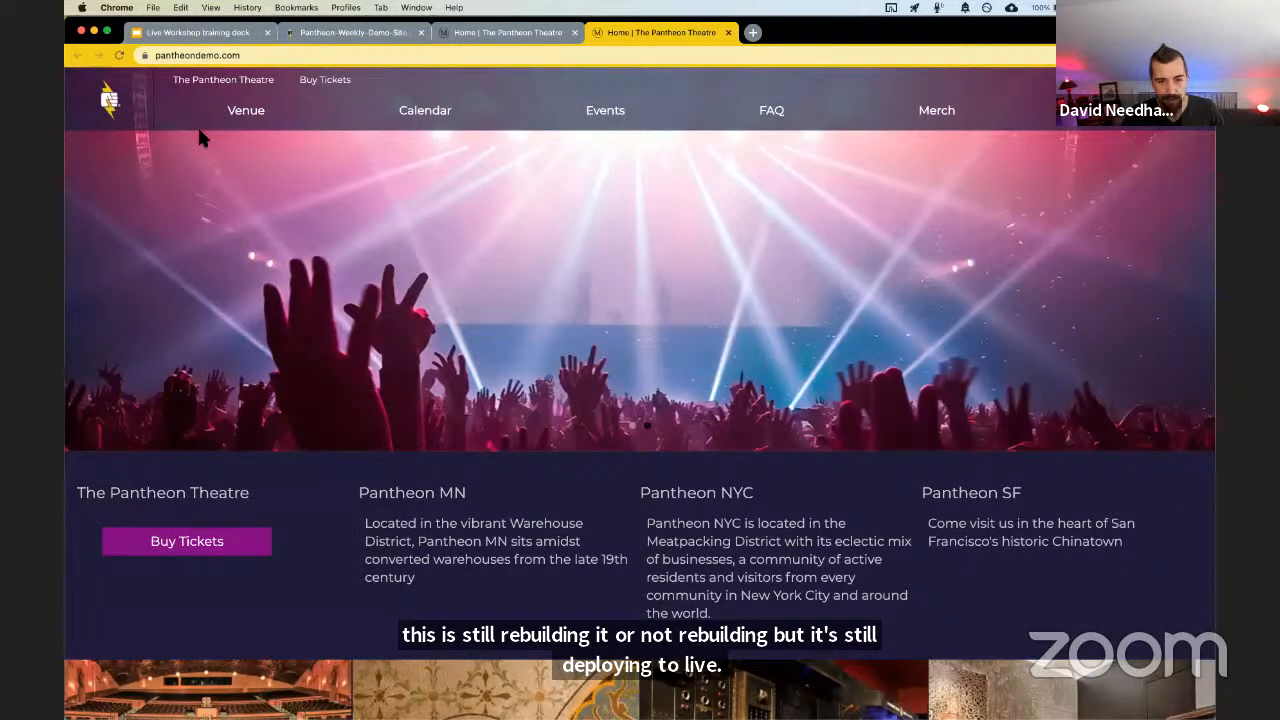
{"action": "key", "text": "super+r"}
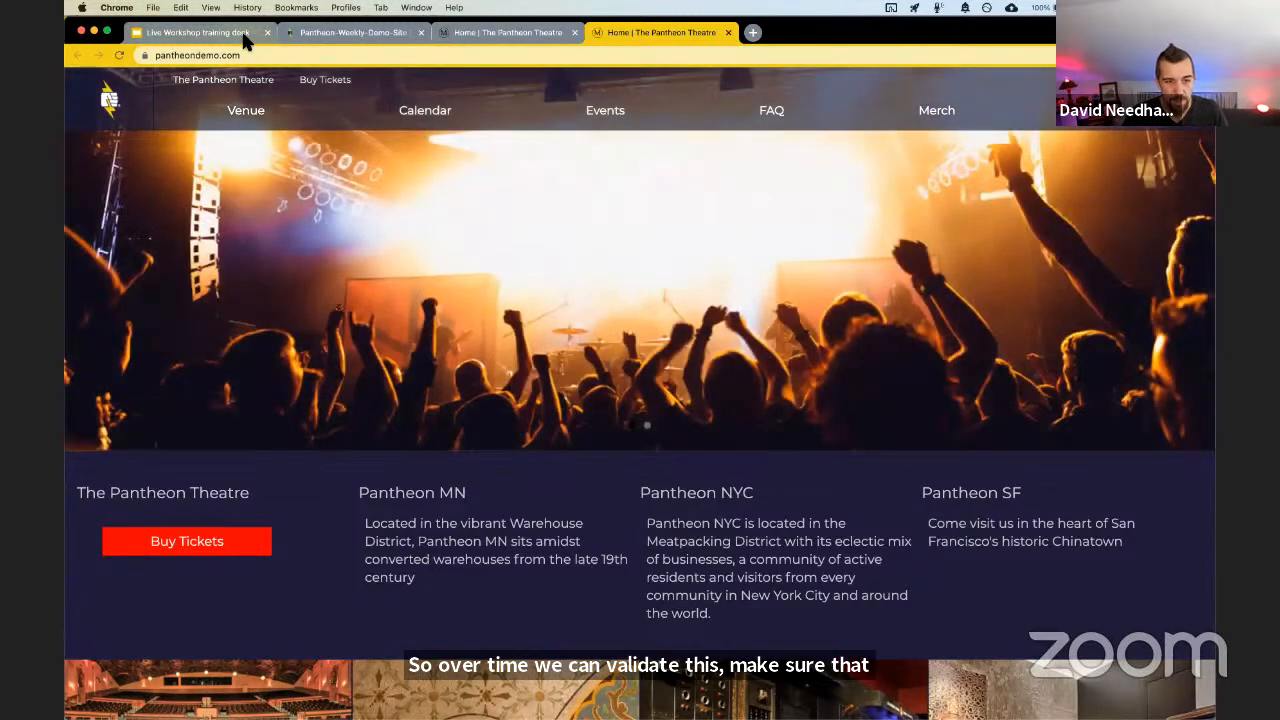
{"action": "left_click", "coordinate": [241, 34]}
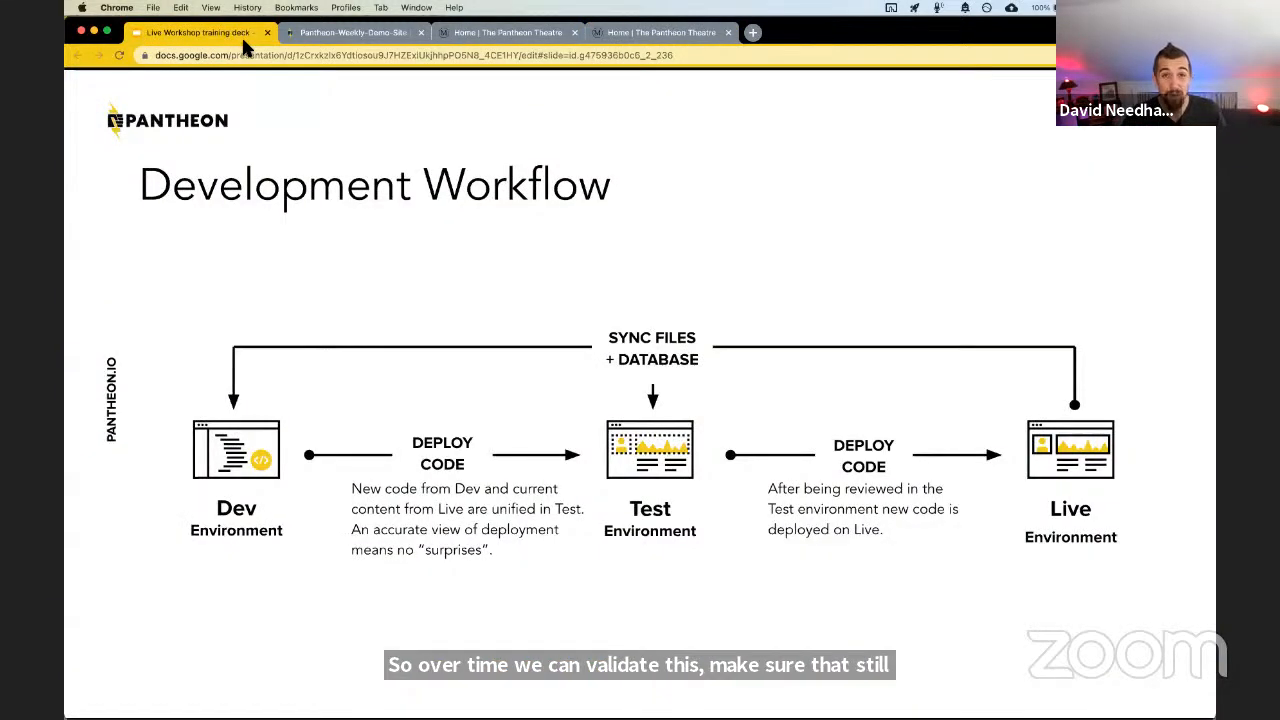